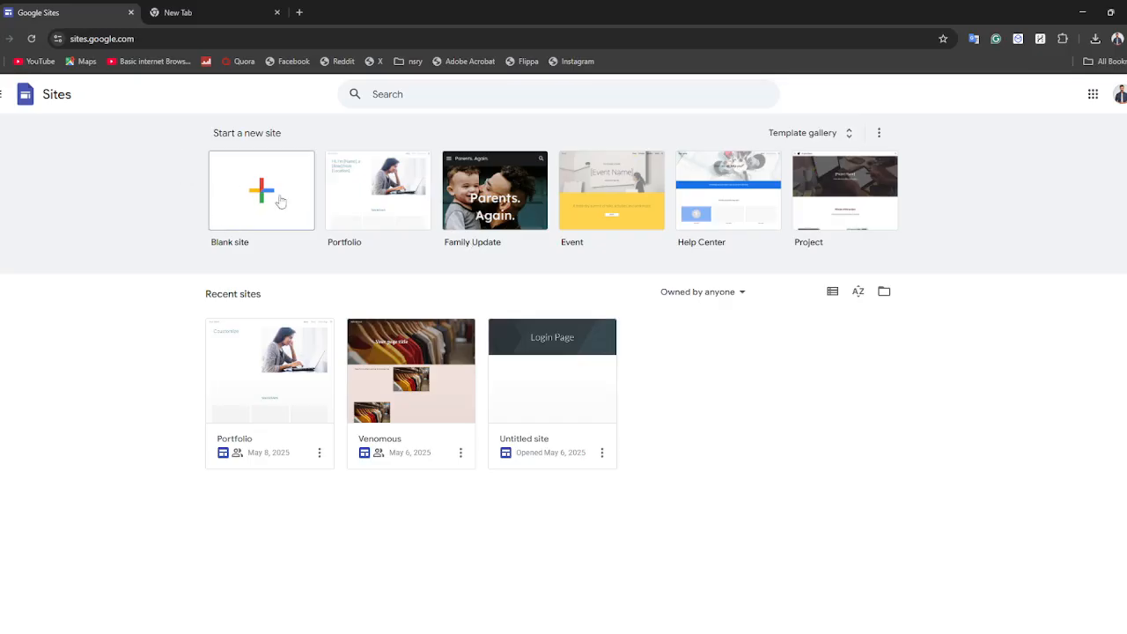
- Browse the full template gallery down to the Education templates and return to the Sites home page
{"action": "left_click", "coordinate": [803, 133]}
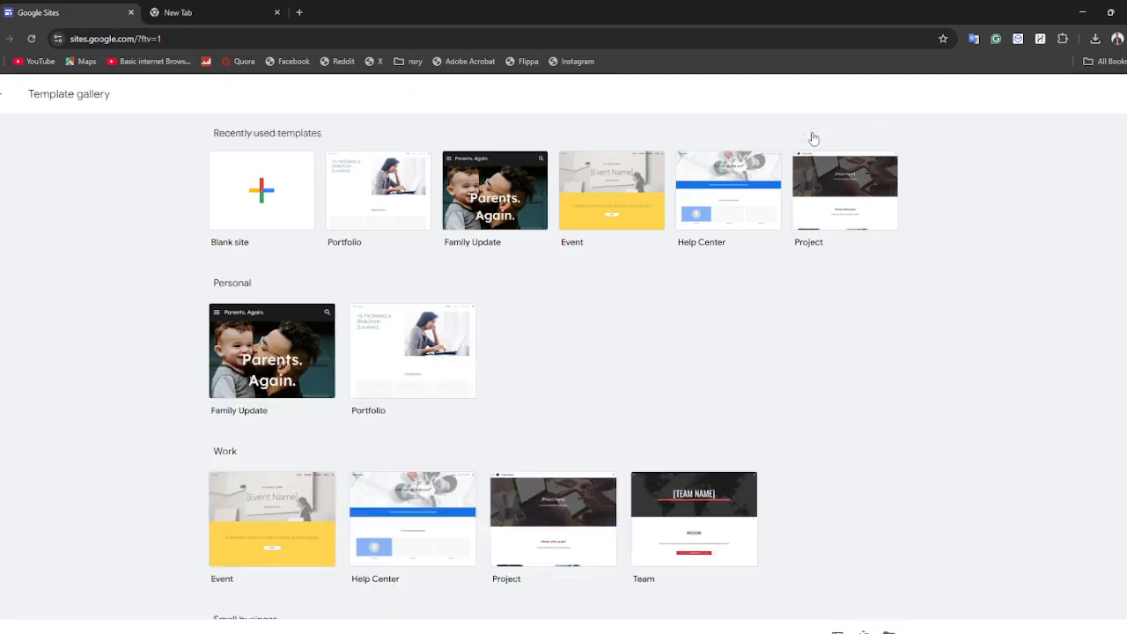
{"action": "scroll", "coordinate": [652, 391], "scroll_direction": "down", "scroll_amount": 5}
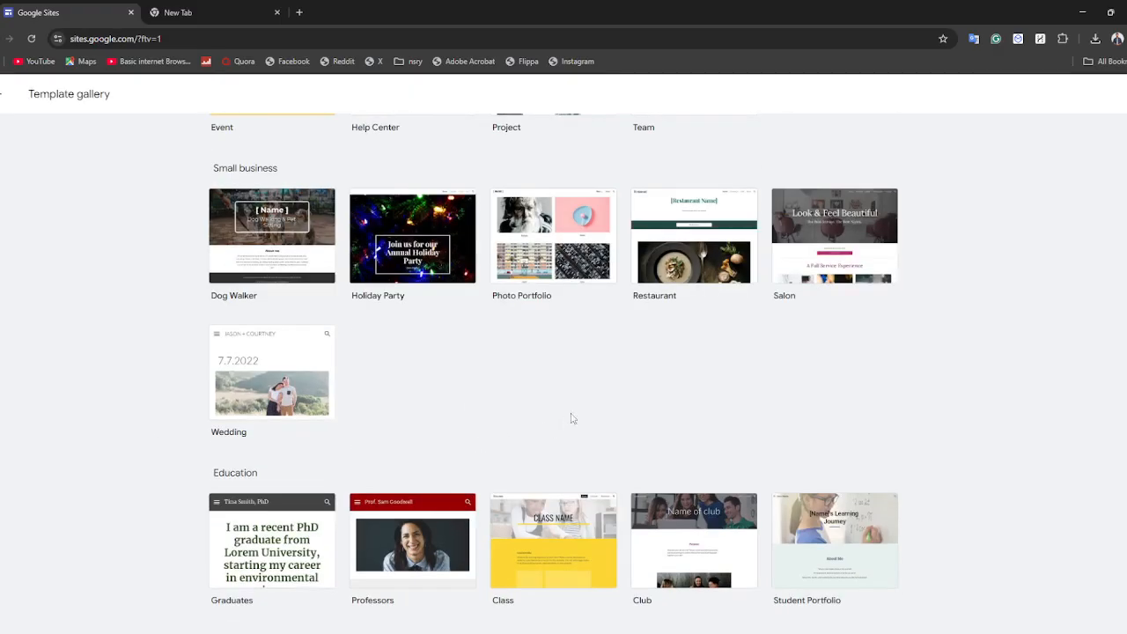
{"action": "scroll", "coordinate": [571, 418], "scroll_direction": "up", "scroll_amount": 5}
{"action": "left_click", "coordinate": [3, 95]}
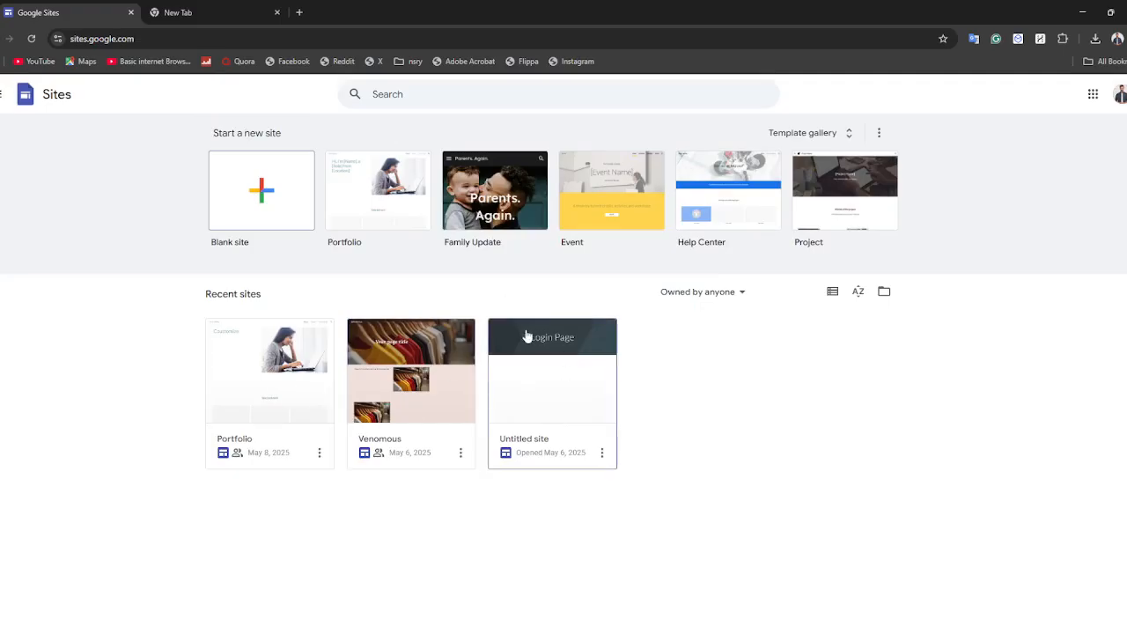
- Open the recent site Venomous and look over its page content
{"action": "left_click", "coordinate": [394, 376]}
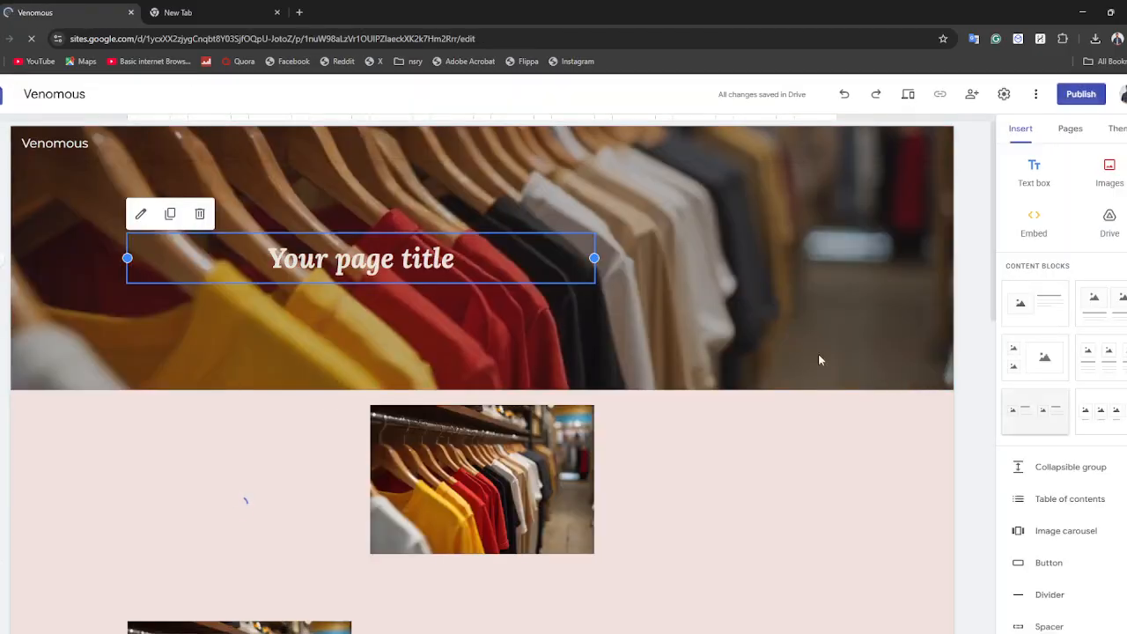
{"action": "scroll", "coordinate": [732, 420], "scroll_direction": "down", "scroll_amount": 5}
{"action": "scroll", "coordinate": [694, 434], "scroll_direction": "up", "scroll_amount": 5}
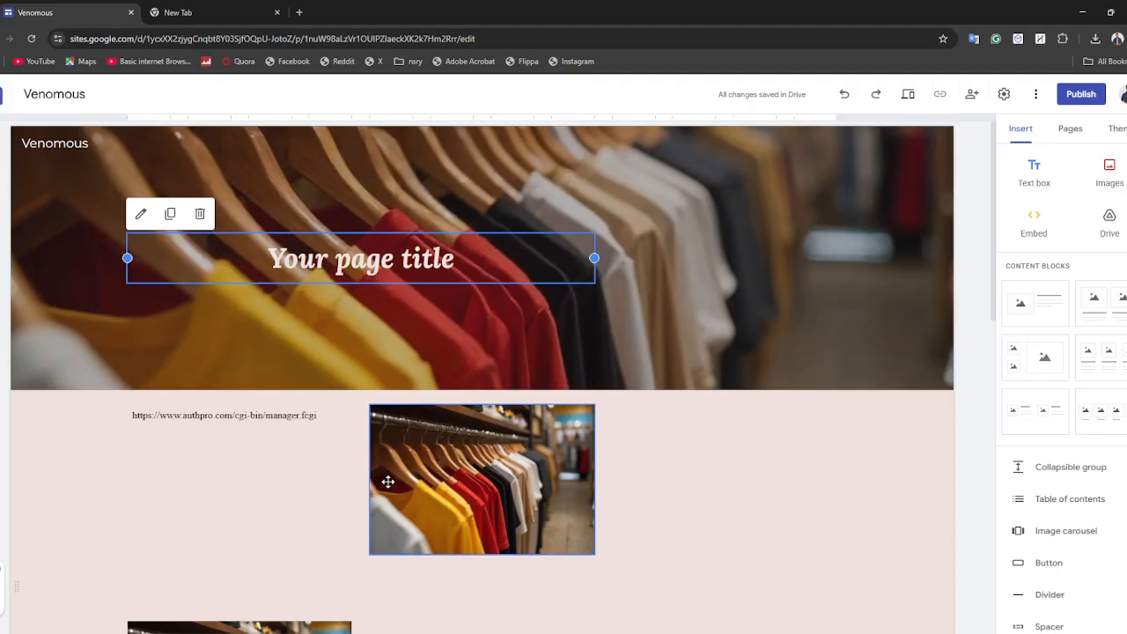
{"action": "scroll", "coordinate": [330, 351], "scroll_direction": "down", "scroll_amount": 7}
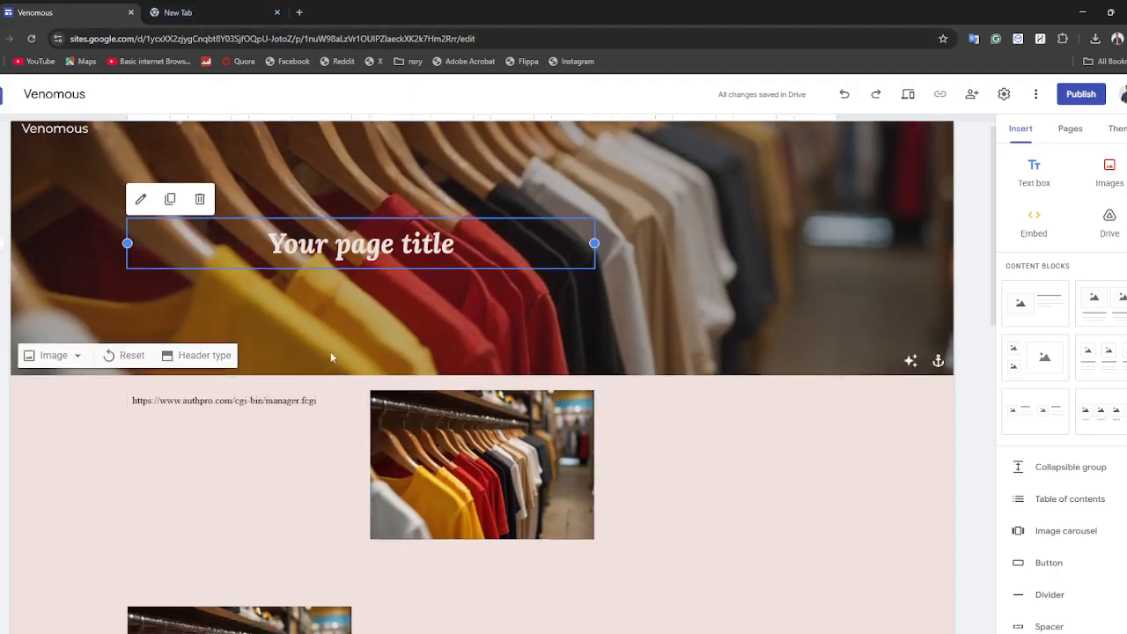
{"action": "scroll", "coordinate": [931, 239], "scroll_direction": "up", "scroll_amount": 7}
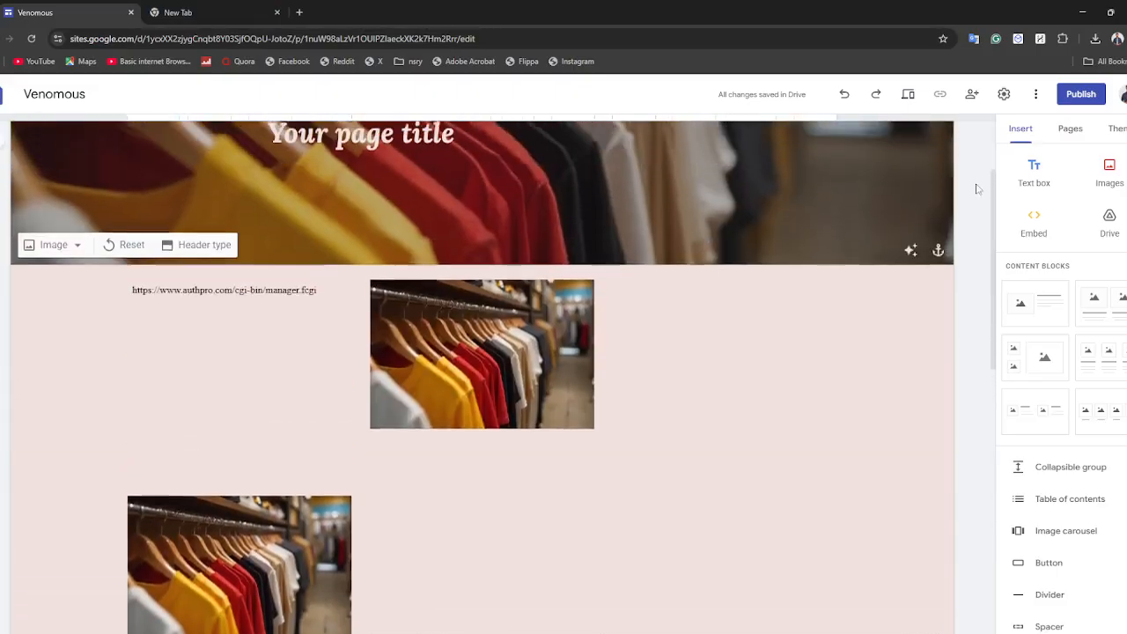
- Open the site settings and choose an option for the navigation mode
{"action": "left_click", "coordinate": [1005, 94]}
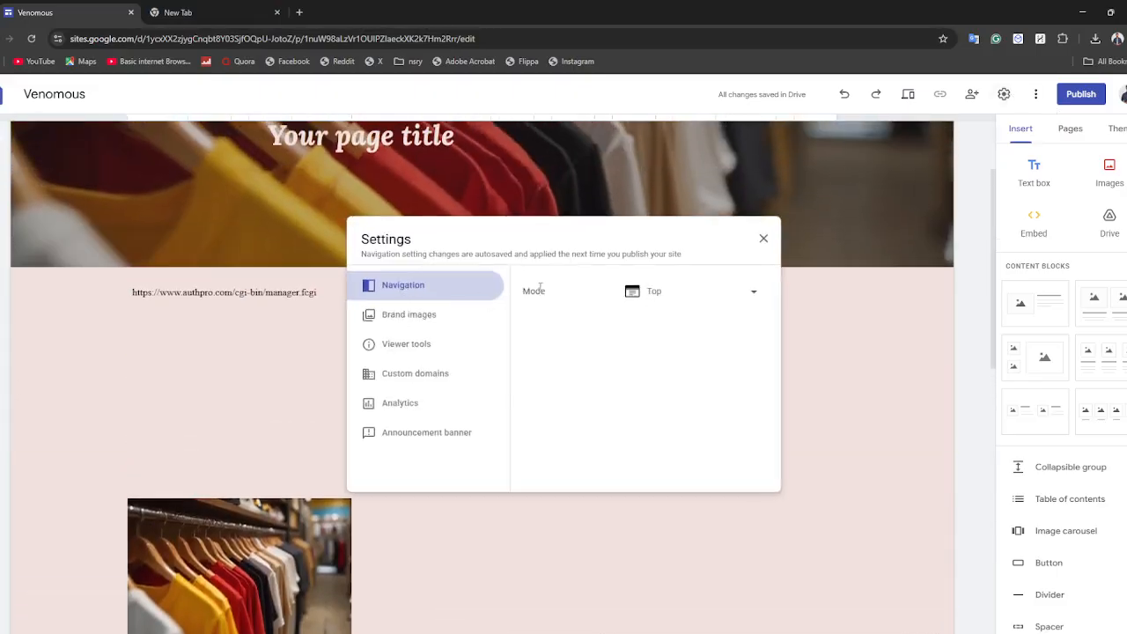
{"action": "left_click", "coordinate": [648, 295]}
{"action": "left_click", "coordinate": [660, 322]}
- Upload the T-shirt image optimized_product_thumb_33686a.png as the site logo and set its alt text to "BUy"
{"action": "left_click", "coordinate": [384, 317]}
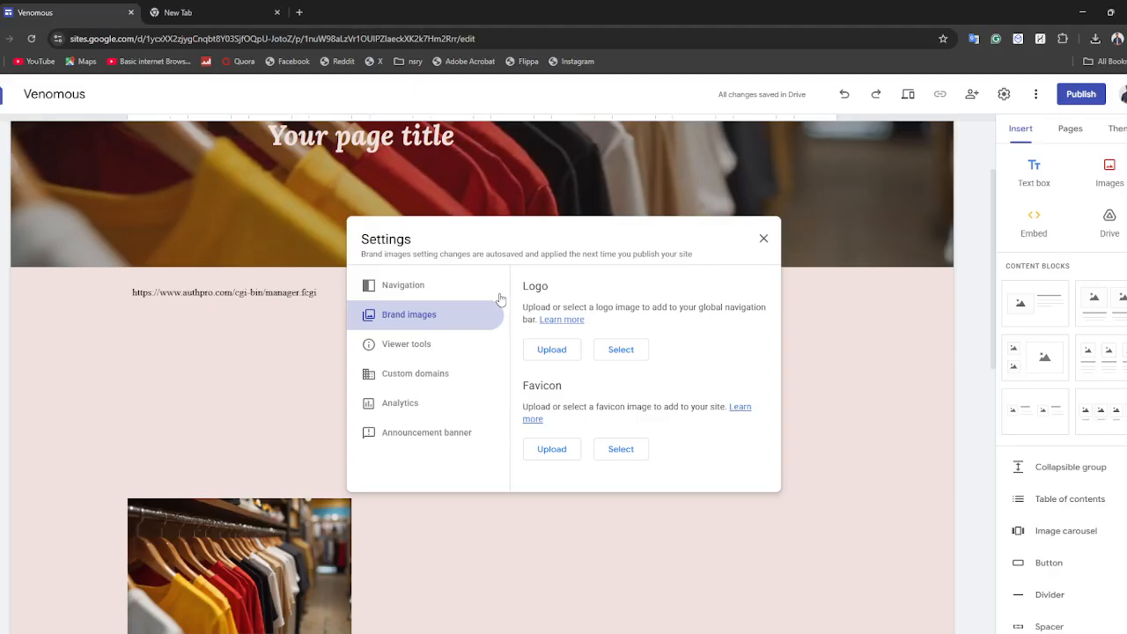
{"action": "left_click", "coordinate": [551, 349]}
{"action": "left_click", "coordinate": [260, 333]}
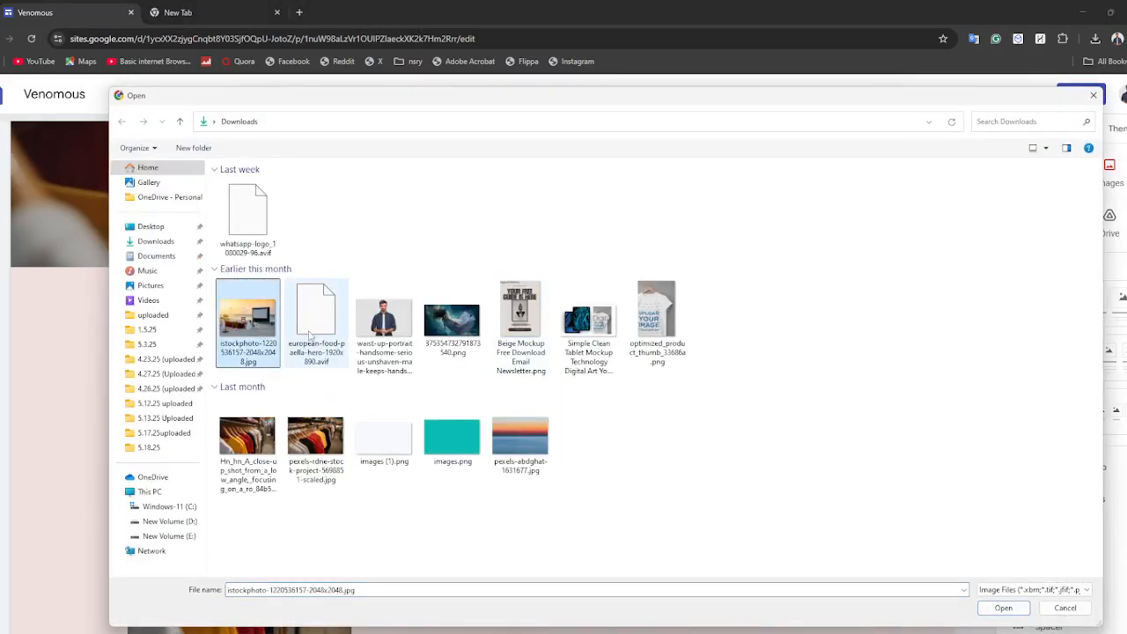
{"action": "left_click", "coordinate": [370, 349]}
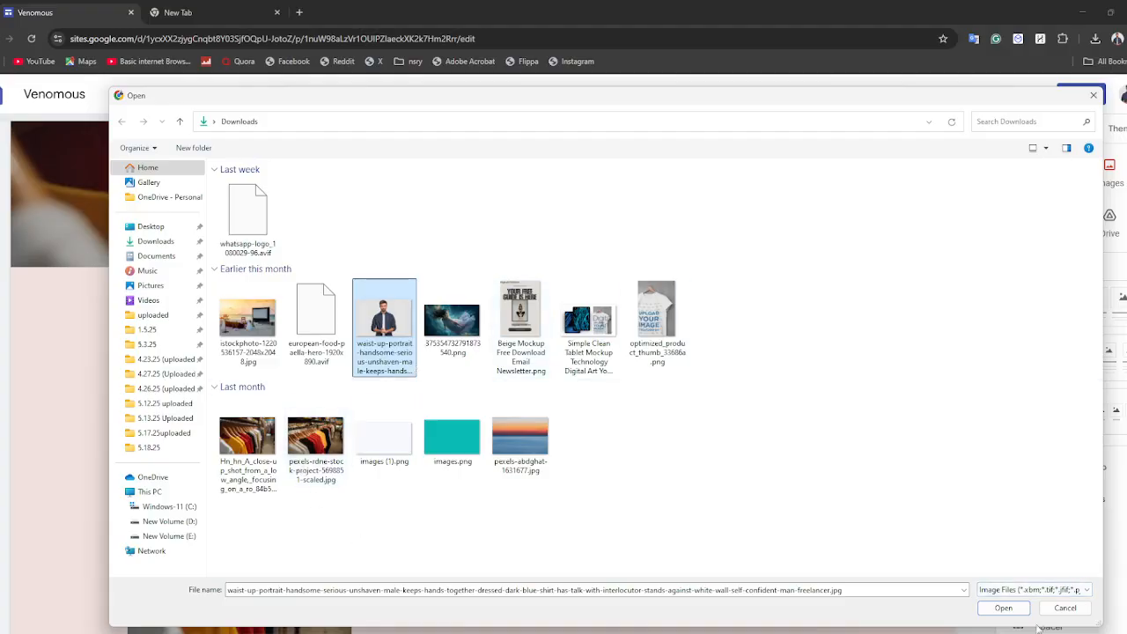
{"action": "left_click", "coordinate": [669, 326]}
{"action": "left_click", "coordinate": [1004, 607]}
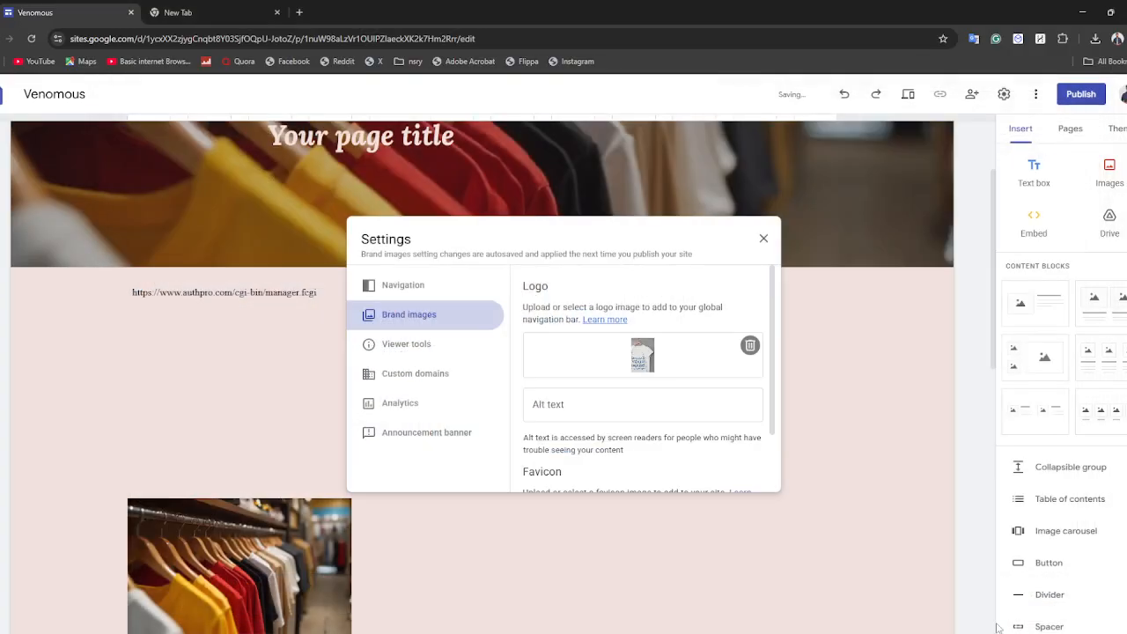
{"action": "left_click", "coordinate": [604, 393]}
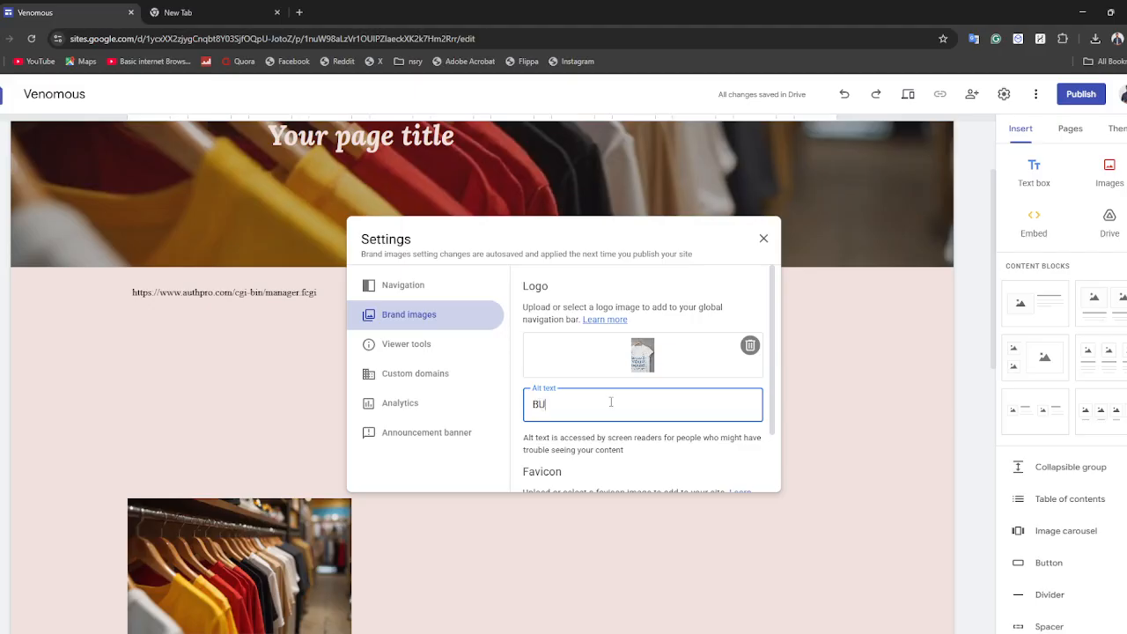
- Upload Beige Mockup Free Download Email Newsletter.png as the site's favicon
{"action": "scroll", "coordinate": [611, 401], "scroll_direction": "down", "scroll_amount": 2}
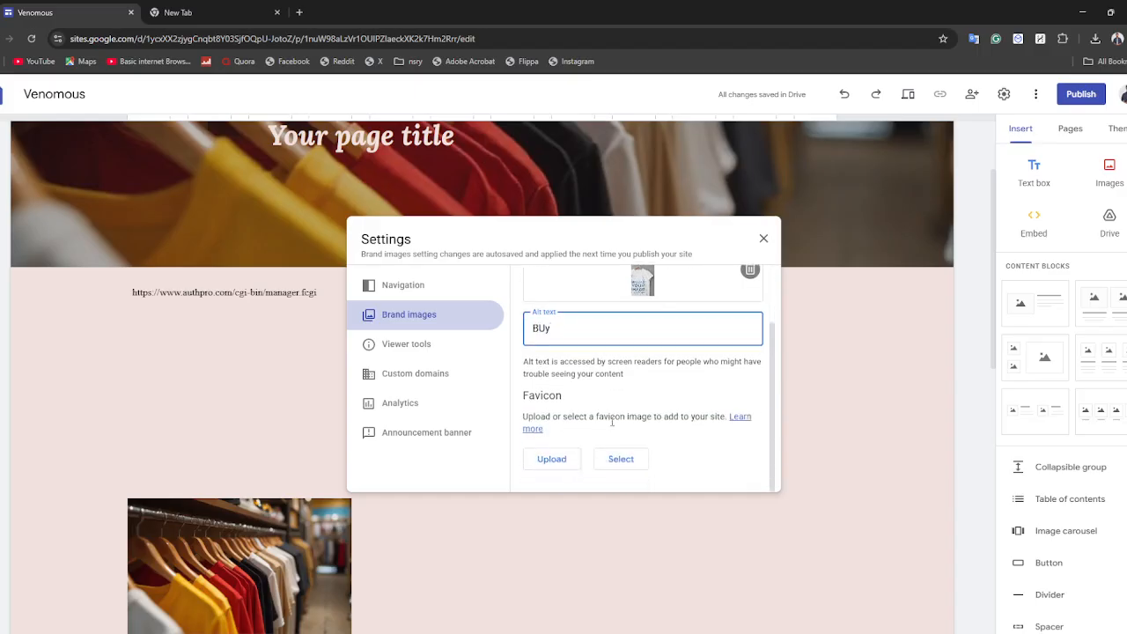
{"action": "scroll", "coordinate": [616, 397], "scroll_direction": "up", "scroll_amount": 1}
{"action": "scroll", "coordinate": [612, 414], "scroll_direction": "down", "scroll_amount": 1}
{"action": "left_click", "coordinate": [551, 459]}
{"action": "left_click", "coordinate": [451, 321]}
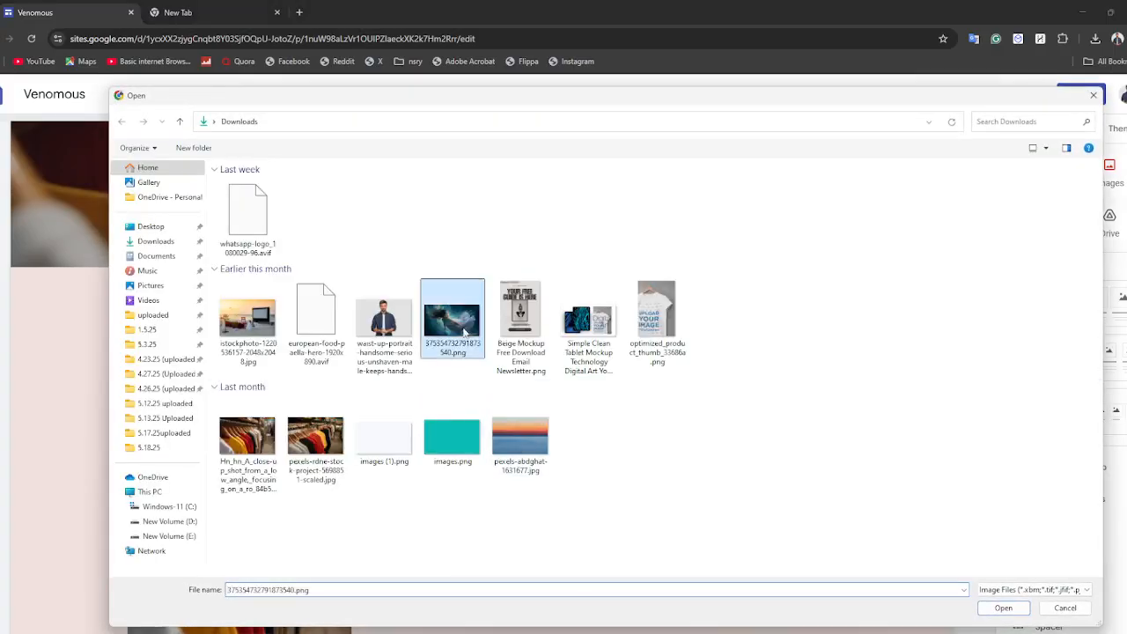
{"action": "left_click", "coordinate": [520, 317]}
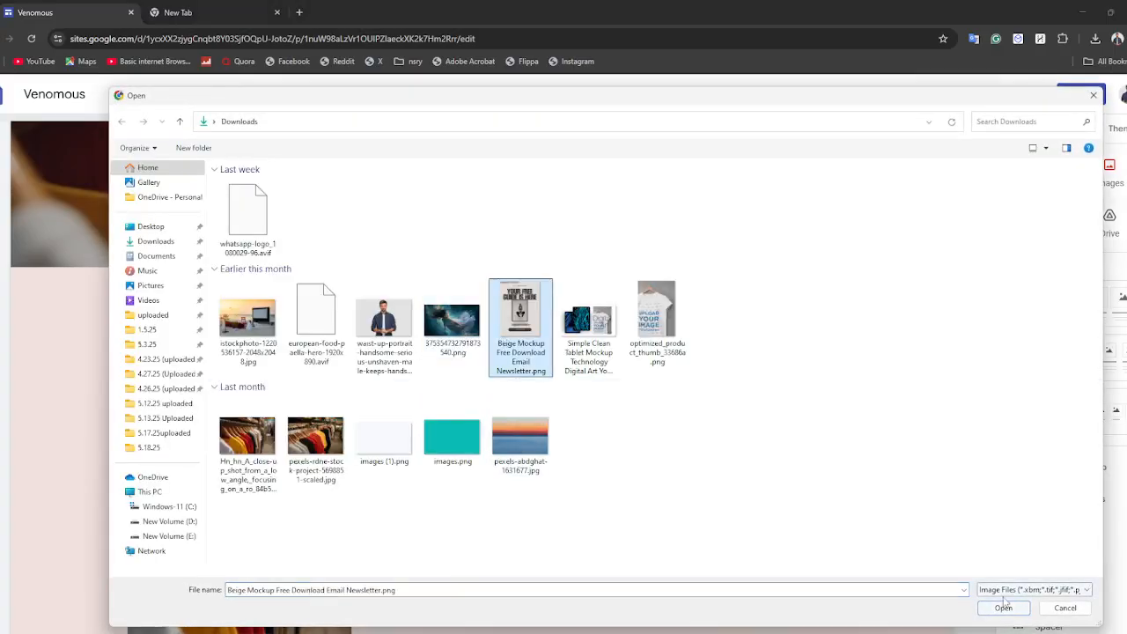
{"action": "left_click", "coordinate": [1003, 609]}
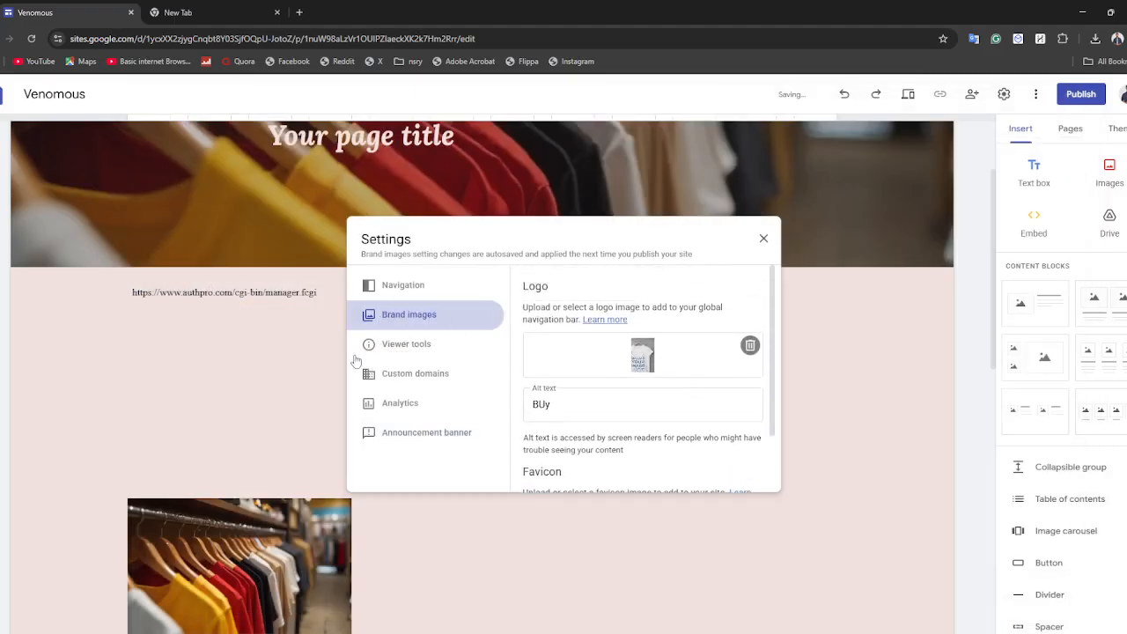
- Review the viewer tools and the custom domain setup without connecting a domain, and close the site settings
{"action": "left_click", "coordinate": [414, 350]}
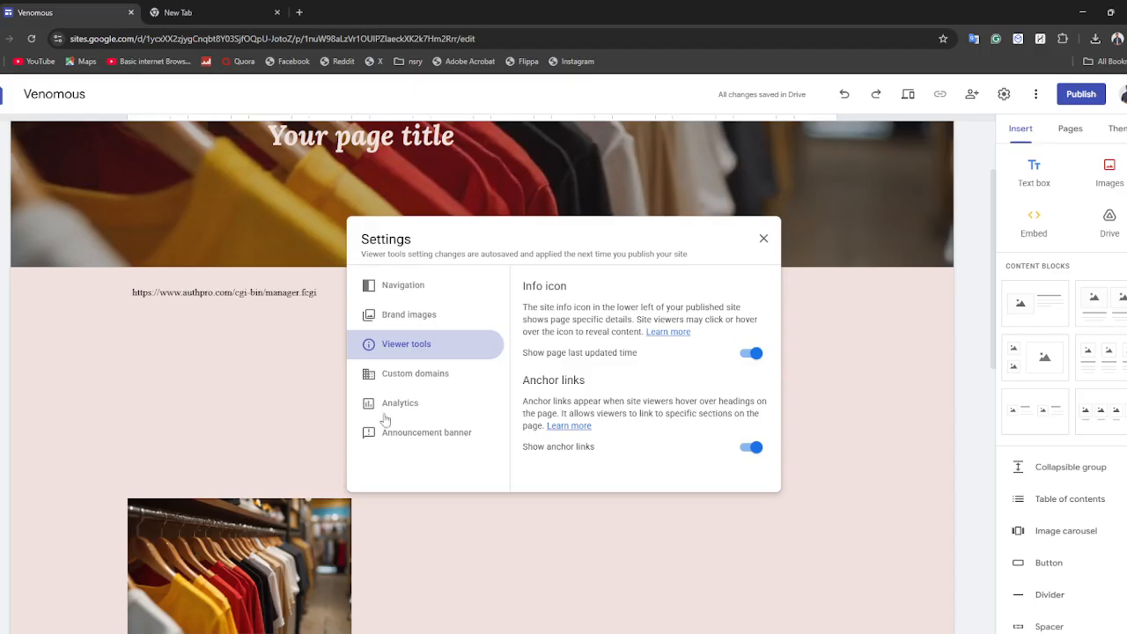
{"action": "left_click", "coordinate": [403, 377]}
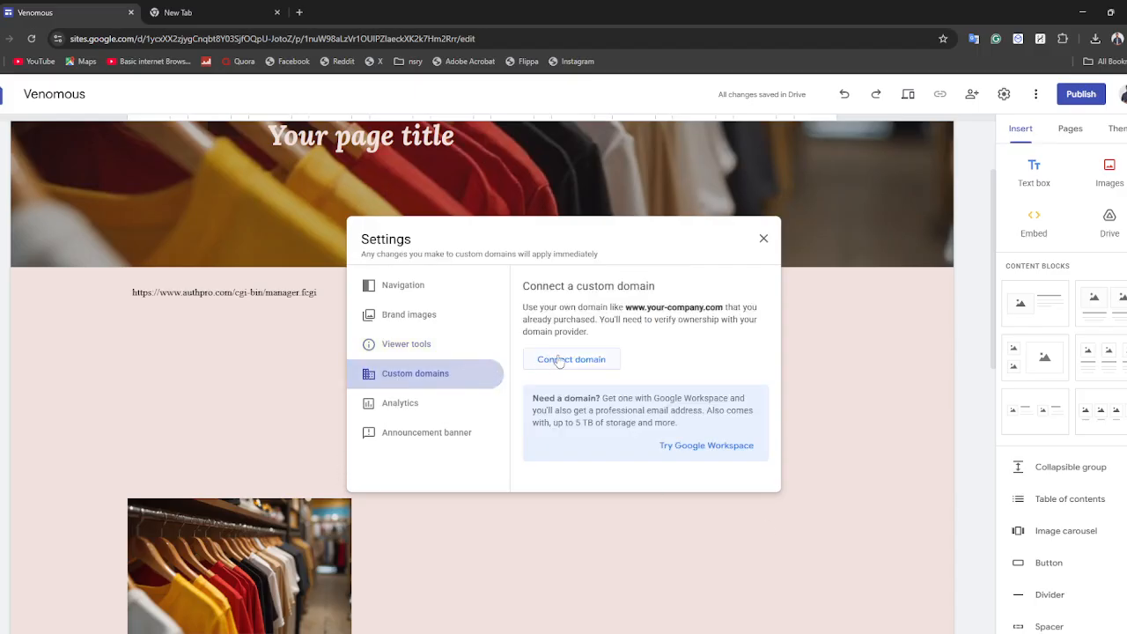
{"action": "left_click", "coordinate": [570, 359]}
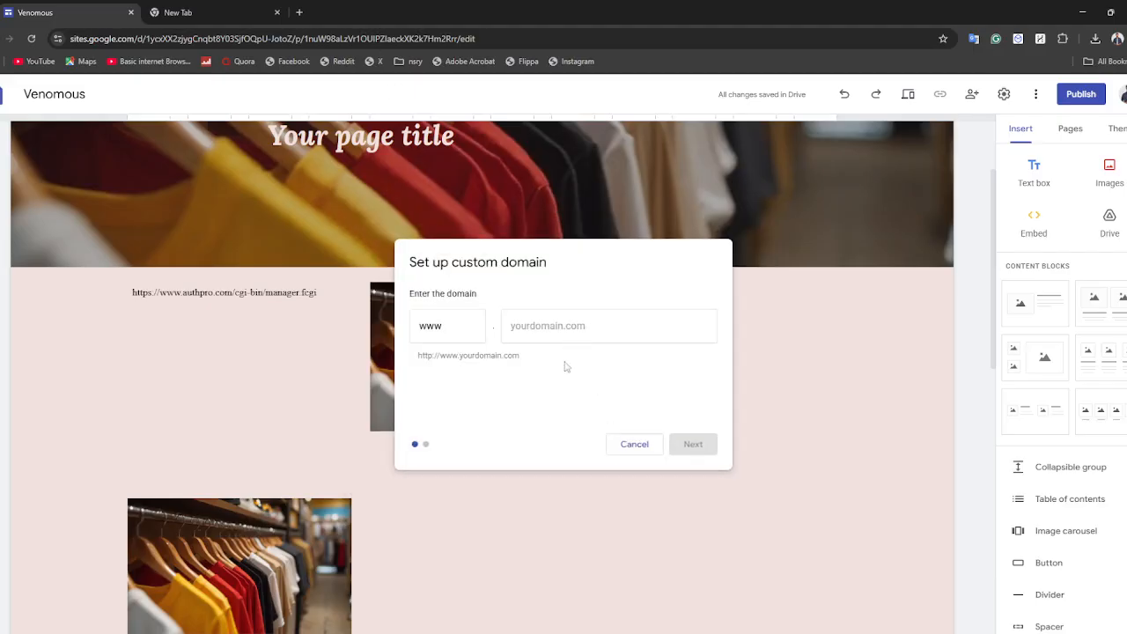
{"action": "left_click", "coordinate": [528, 328]}
{"action": "left_click", "coordinate": [227, 10]}
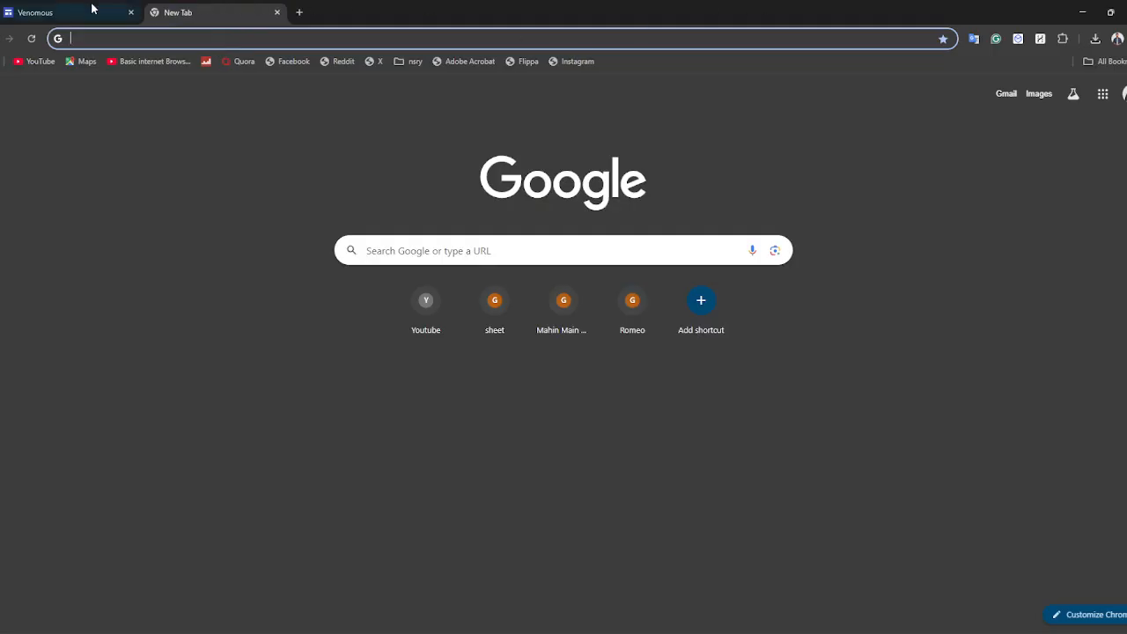
{"action": "left_click", "coordinate": [12, 10]}
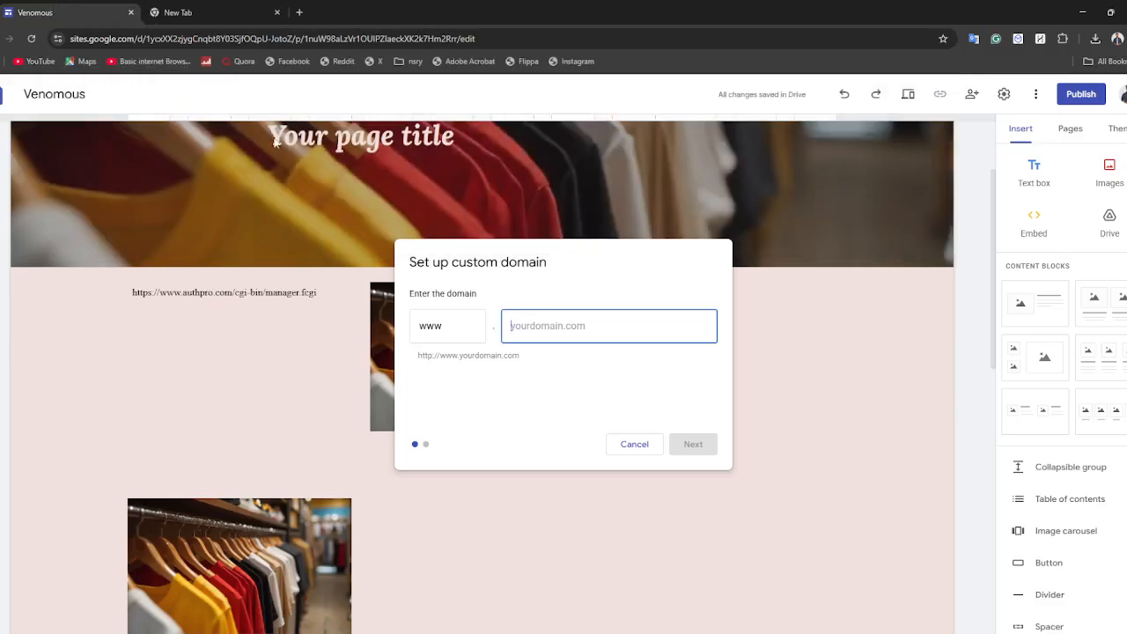
{"action": "left_click", "coordinate": [636, 444]}
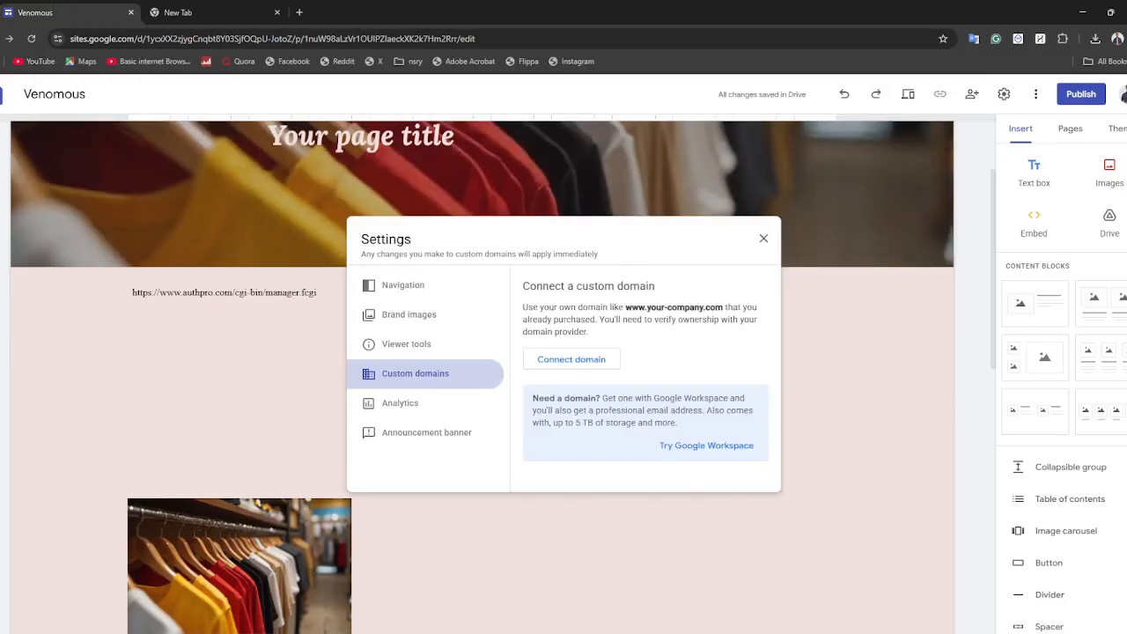
{"action": "left_click", "coordinate": [763, 238]}
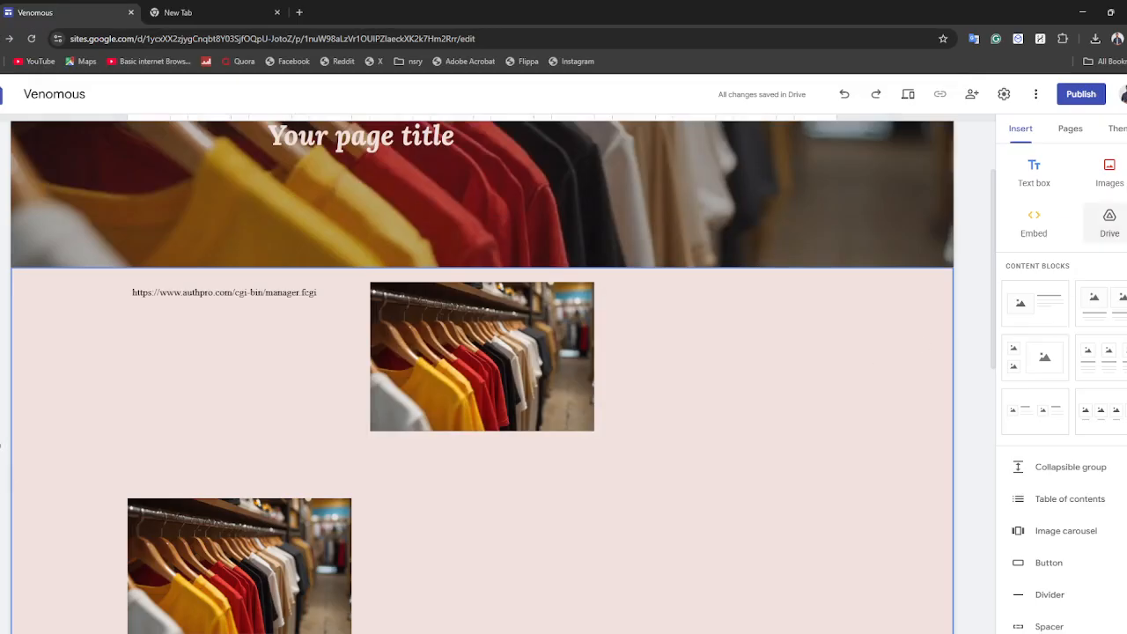
{"action": "left_click", "coordinate": [1110, 176]}
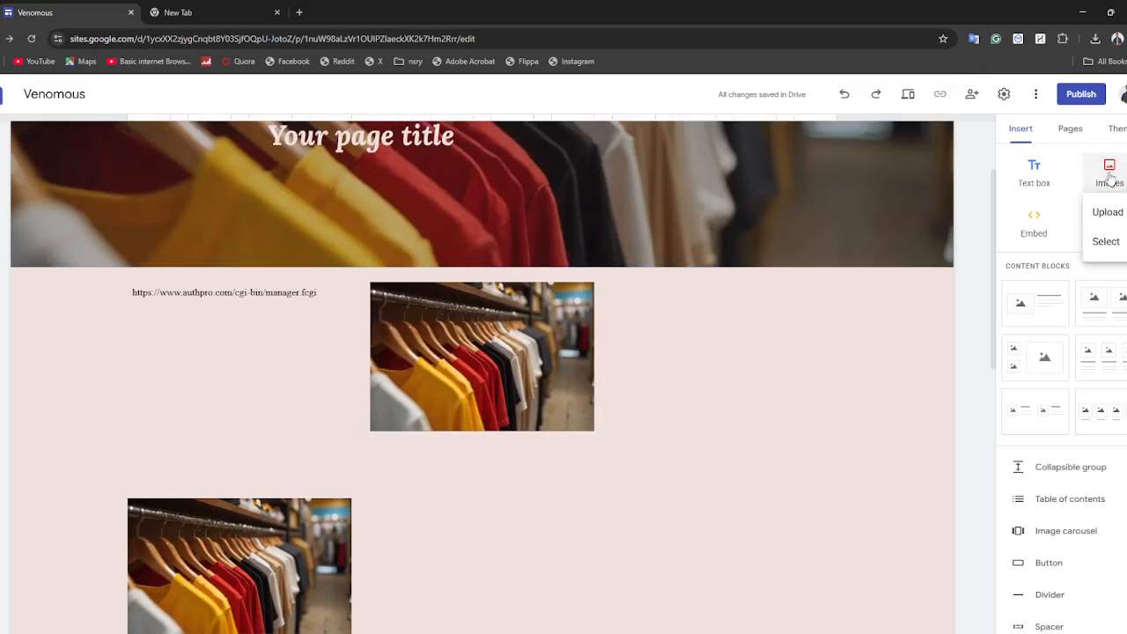
{"action": "left_click", "coordinate": [830, 365]}
{"action": "scroll", "coordinate": [1091, 397], "scroll_direction": "down", "scroll_amount": 4}
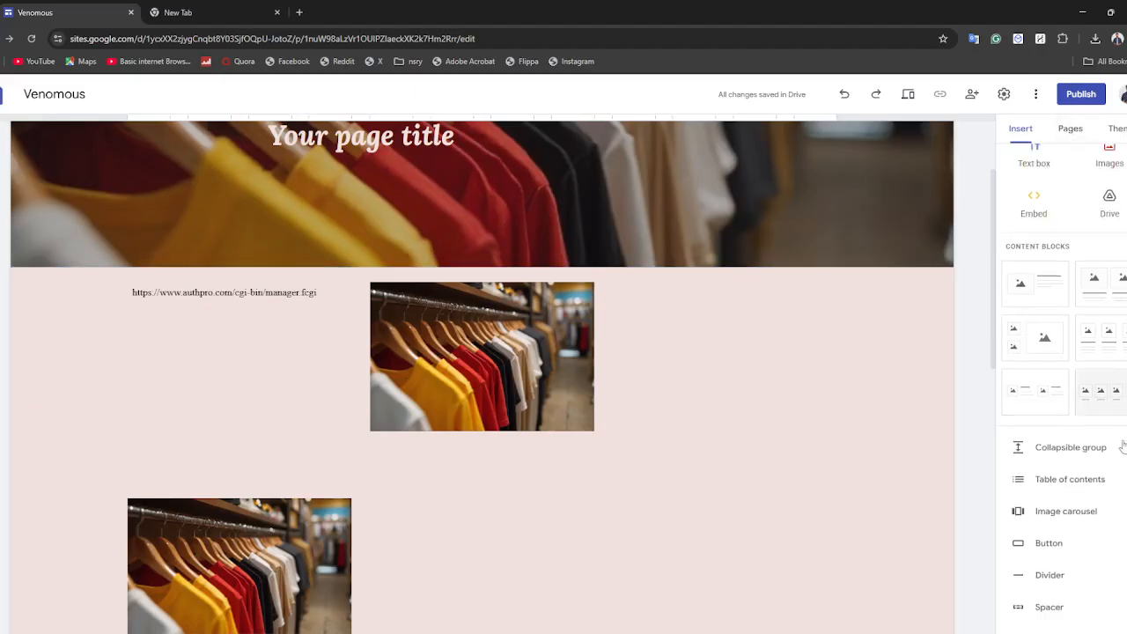
{"action": "scroll", "coordinate": [1006, 493], "scroll_direction": "up", "scroll_amount": 6}
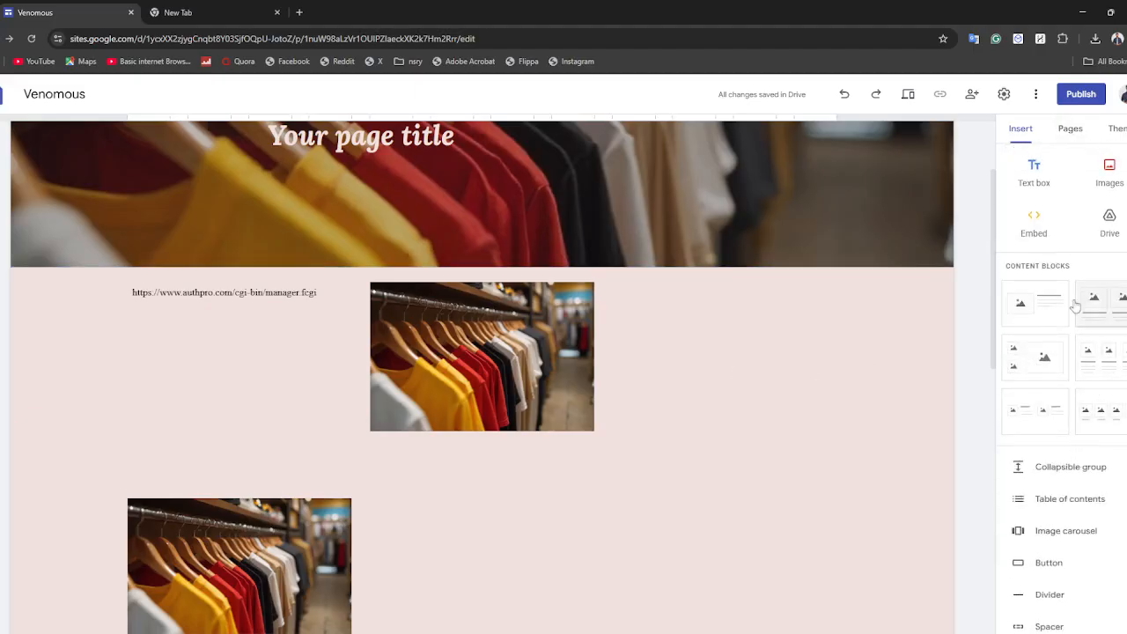
- Insert a content block with an image beside text and a second block with two captioned image columns
{"action": "left_click", "coordinate": [1020, 305]}
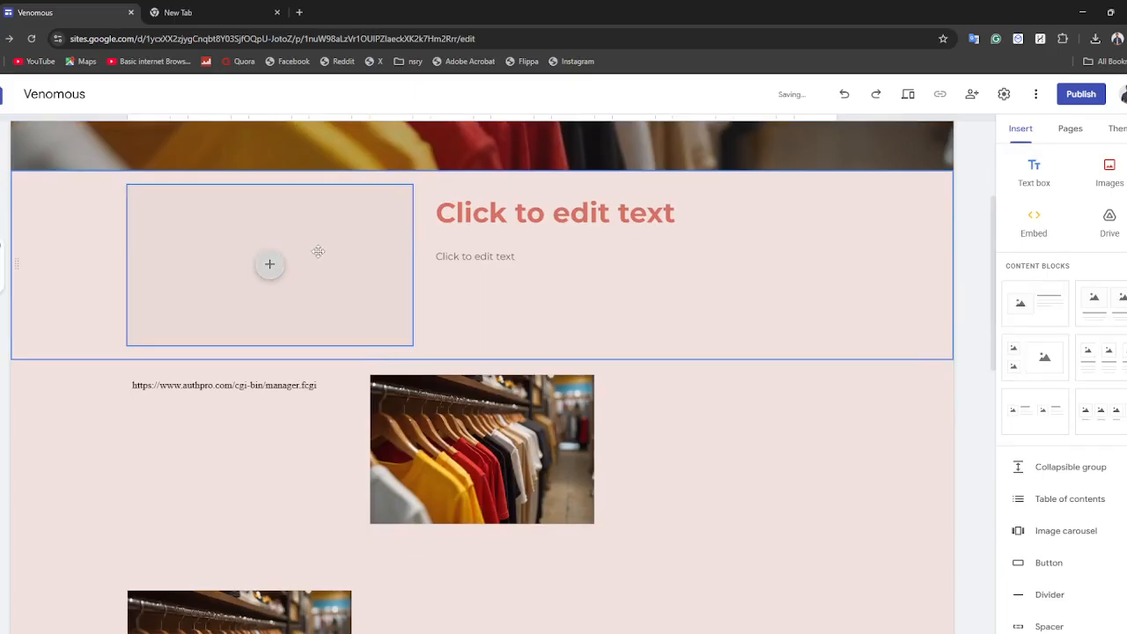
{"action": "left_click", "coordinate": [269, 265]}
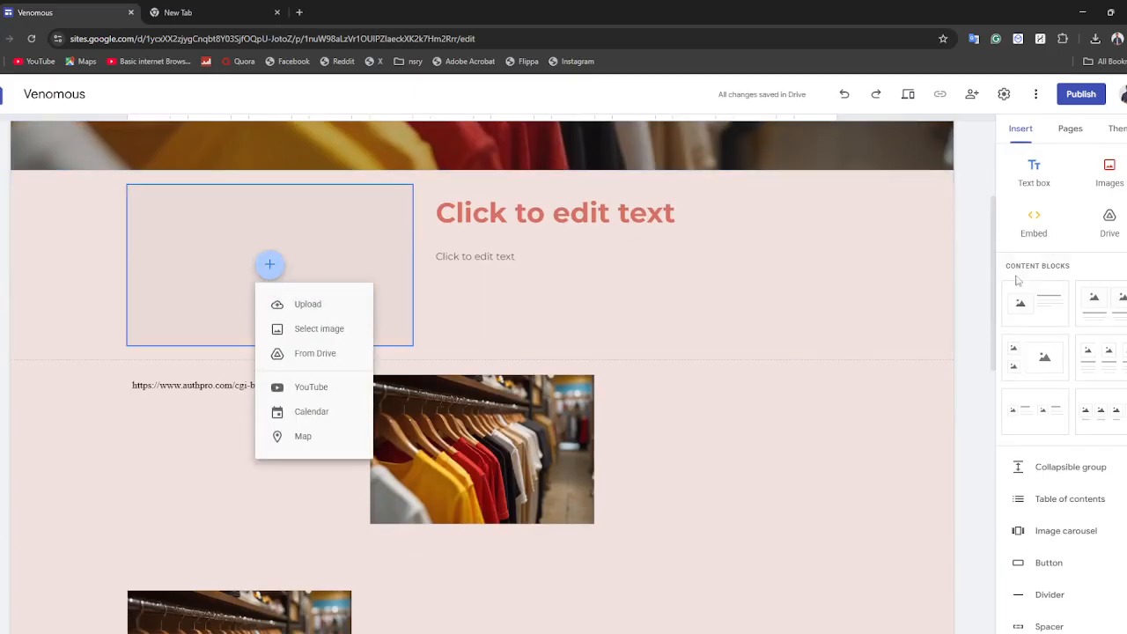
{"action": "left_click", "coordinate": [1099, 301]}
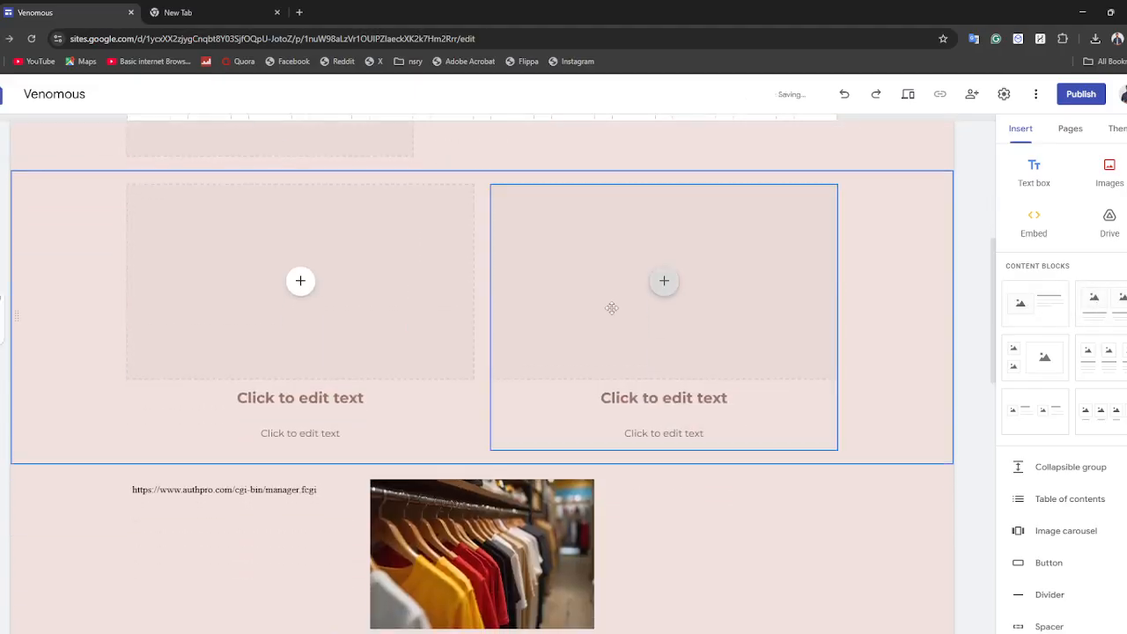
- Delete the left image-and-caption placeholder from the two-column content block
{"action": "right_click", "coordinate": [757, 225]}
{"action": "left_click", "coordinate": [455, 337]}
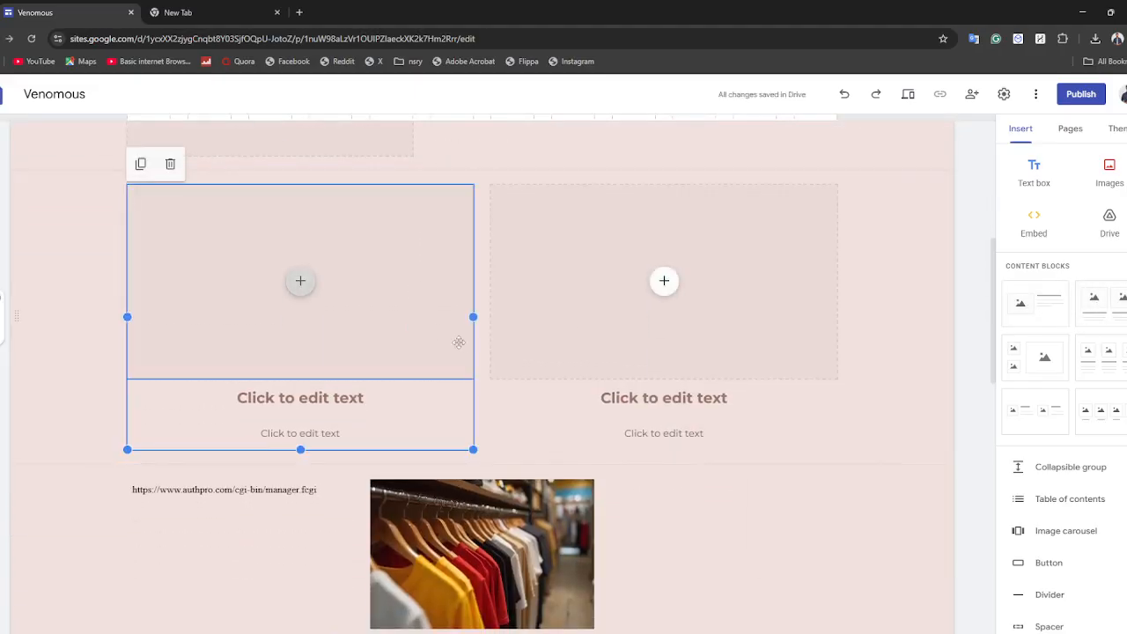
{"action": "scroll", "coordinate": [456, 337], "scroll_direction": "up", "scroll_amount": 2}
{"action": "left_click", "coordinate": [171, 349]}
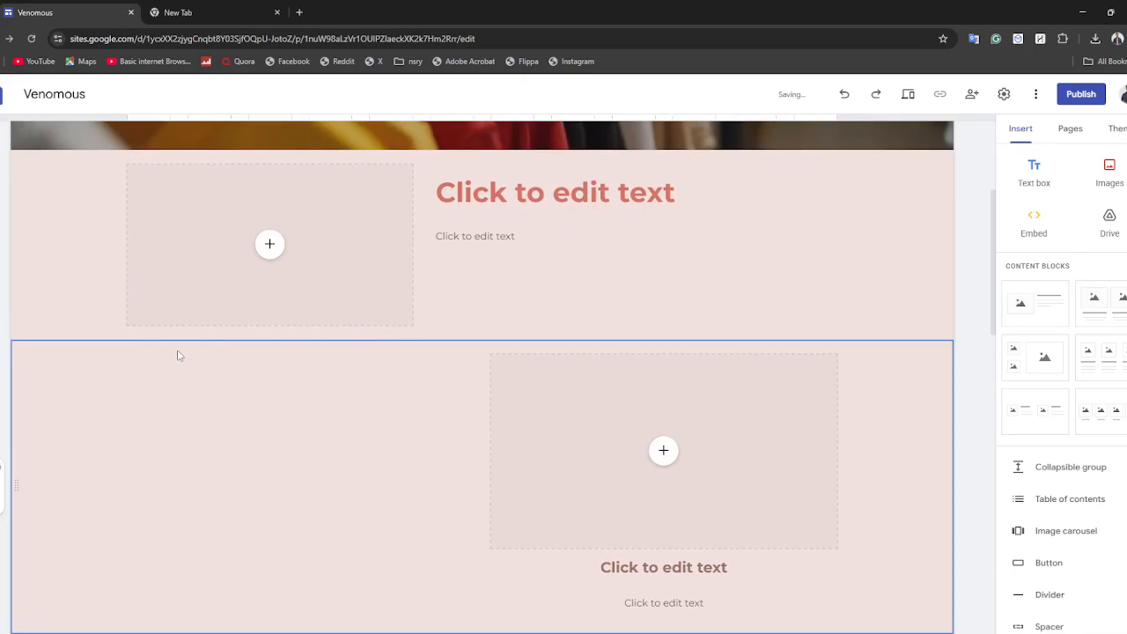
- Fill the placeholder beside the first text block with Cosmetic.png from Google Drive, after checking the Google Images and Photos sources
{"action": "left_click", "coordinate": [266, 253]}
{"action": "left_click", "coordinate": [270, 244]}
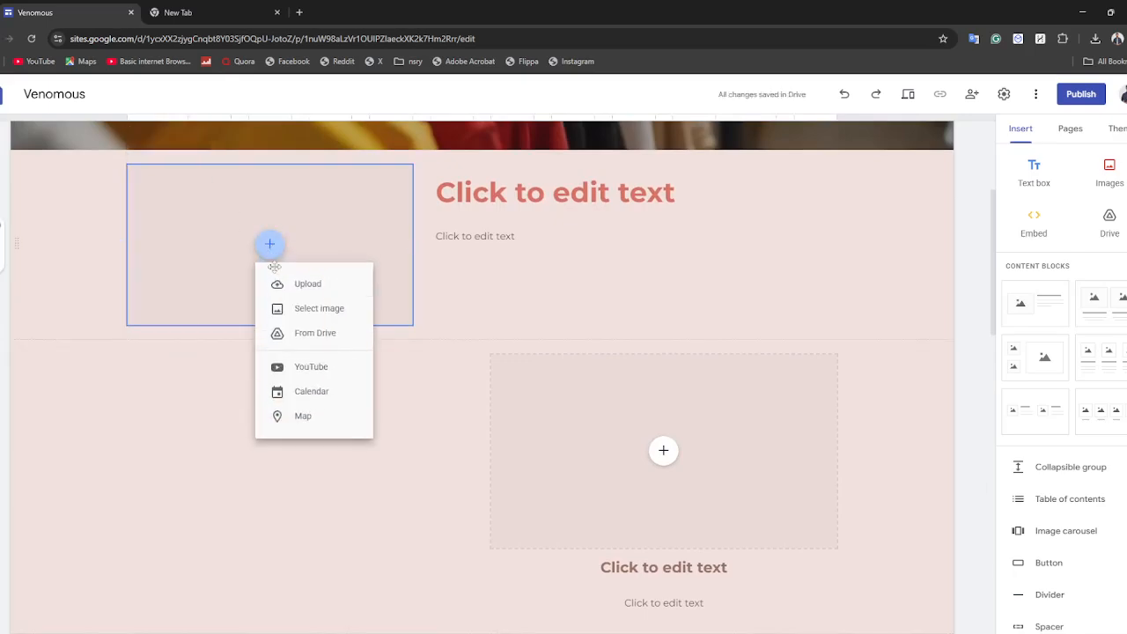
{"action": "left_click", "coordinate": [318, 308]}
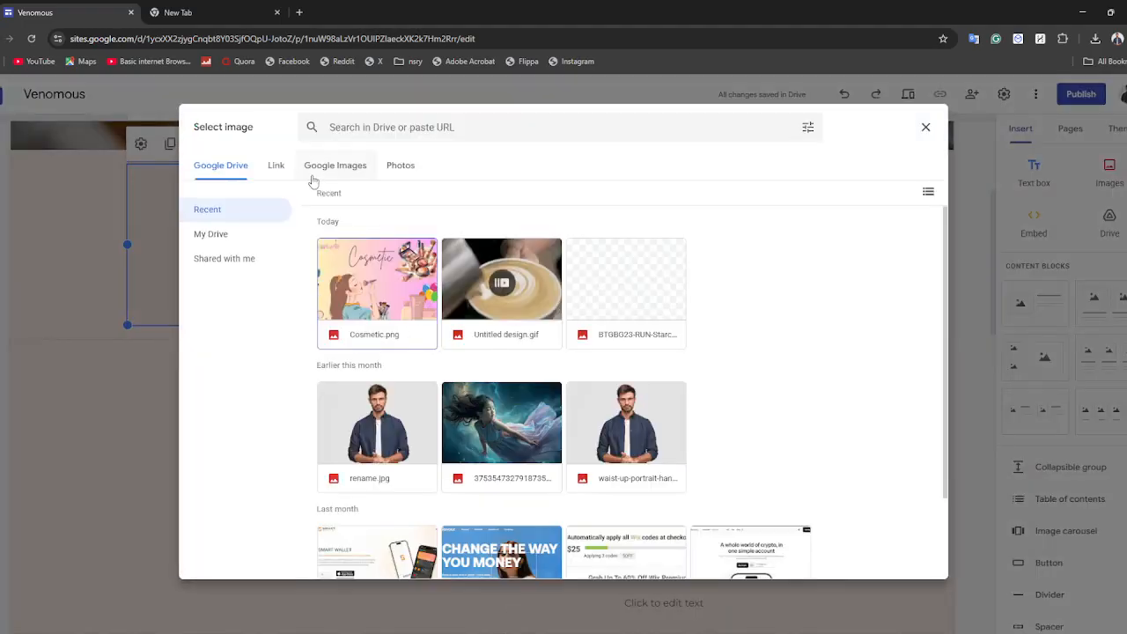
{"action": "left_click", "coordinate": [345, 167]}
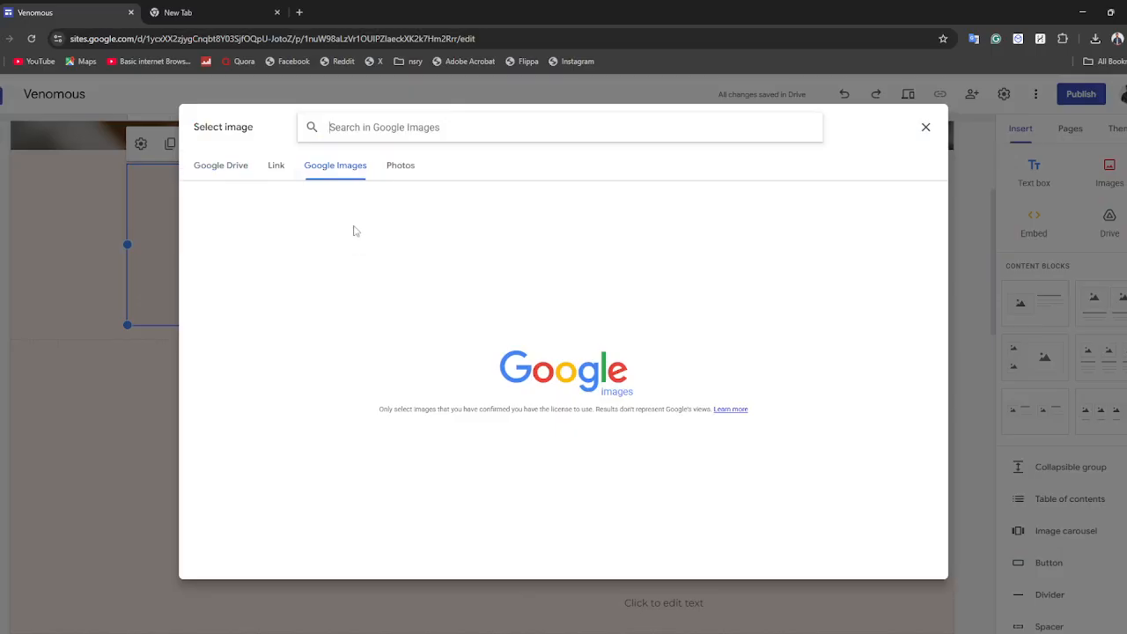
{"action": "left_click", "coordinate": [395, 167]}
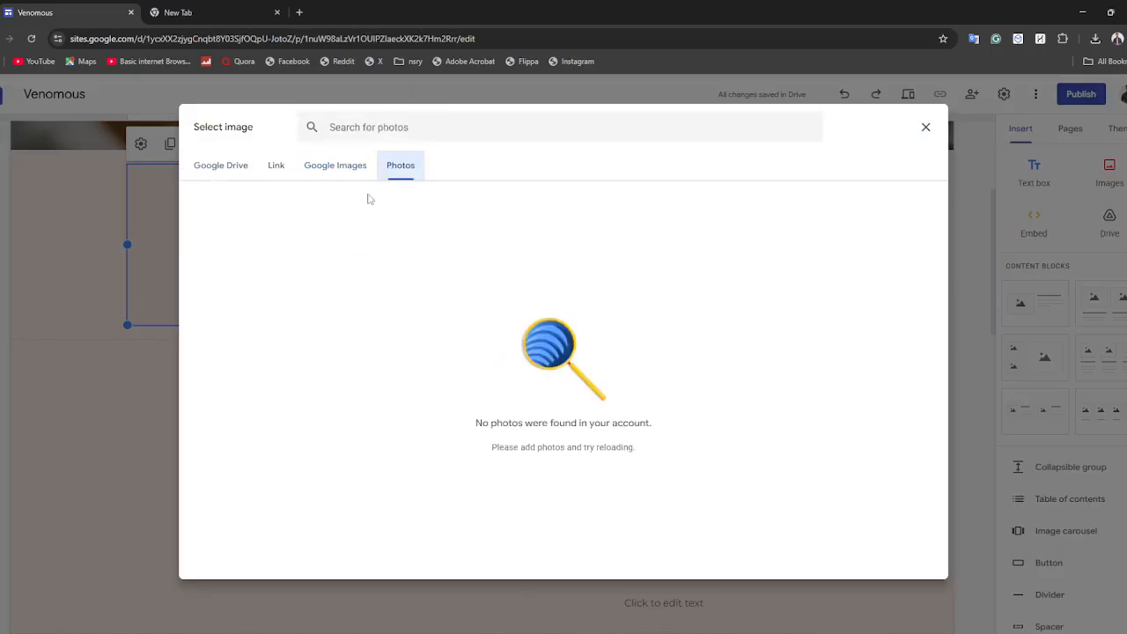
{"action": "left_click", "coordinate": [217, 161]}
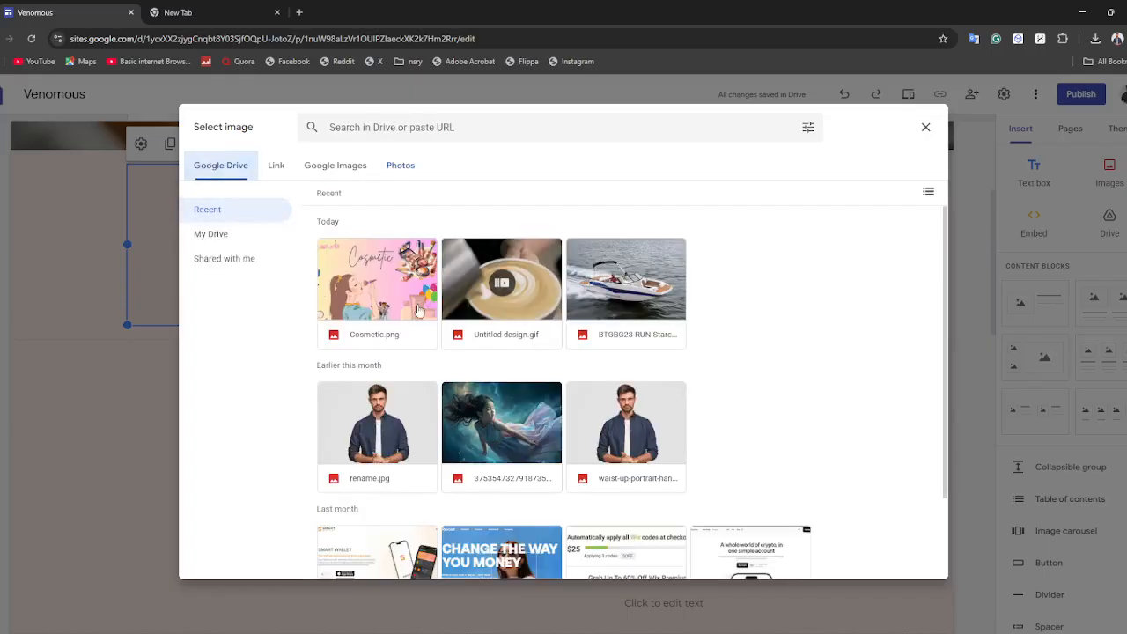
{"action": "left_click", "coordinate": [356, 298]}
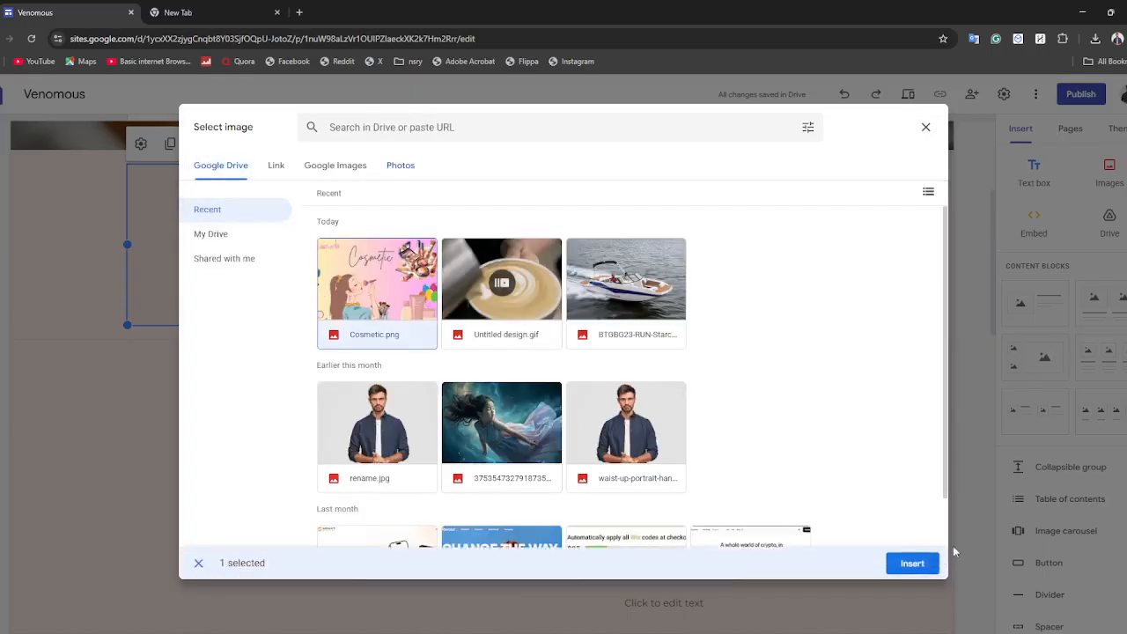
{"action": "left_click", "coordinate": [911, 563]}
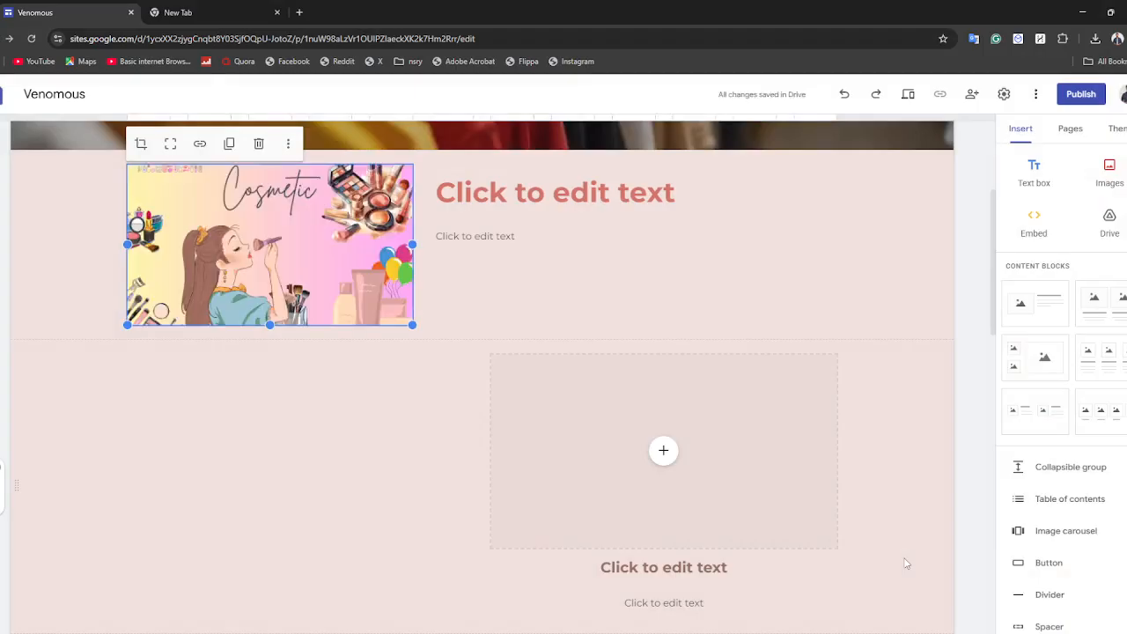
- Insert an empty text box below the image-and-text block, and enter TEXT as the title beside the cosmetics image
{"action": "scroll", "coordinate": [845, 606], "scroll_direction": "up", "scroll_amount": 3}
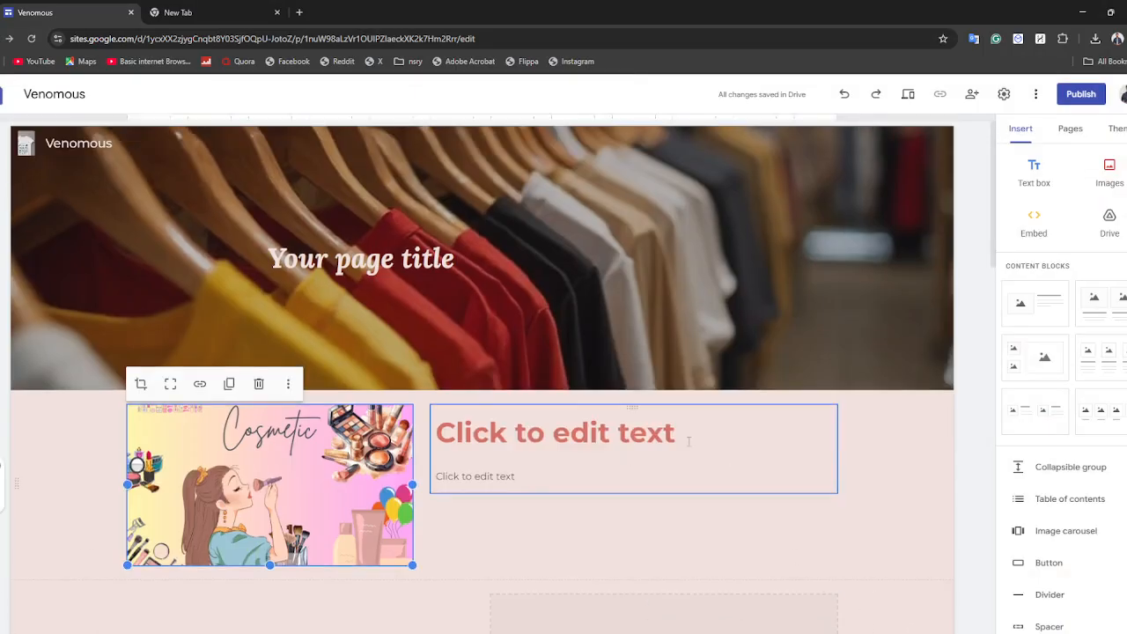
{"action": "left_click", "coordinate": [1032, 177]}
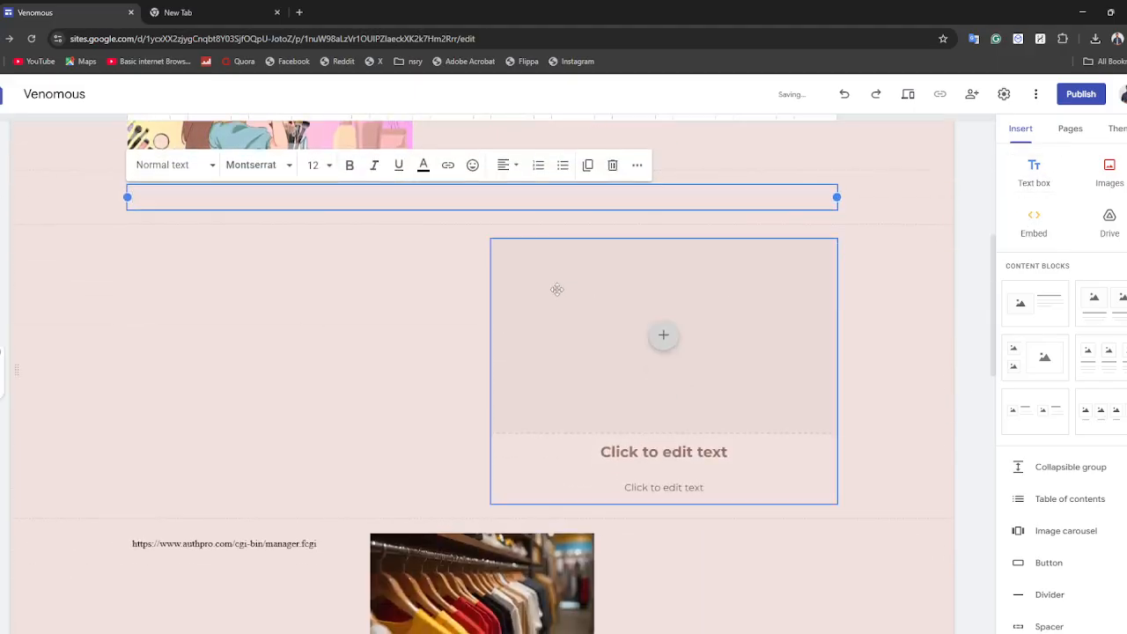
{"action": "scroll", "coordinate": [250, 508], "scroll_direction": "up", "scroll_amount": 1}
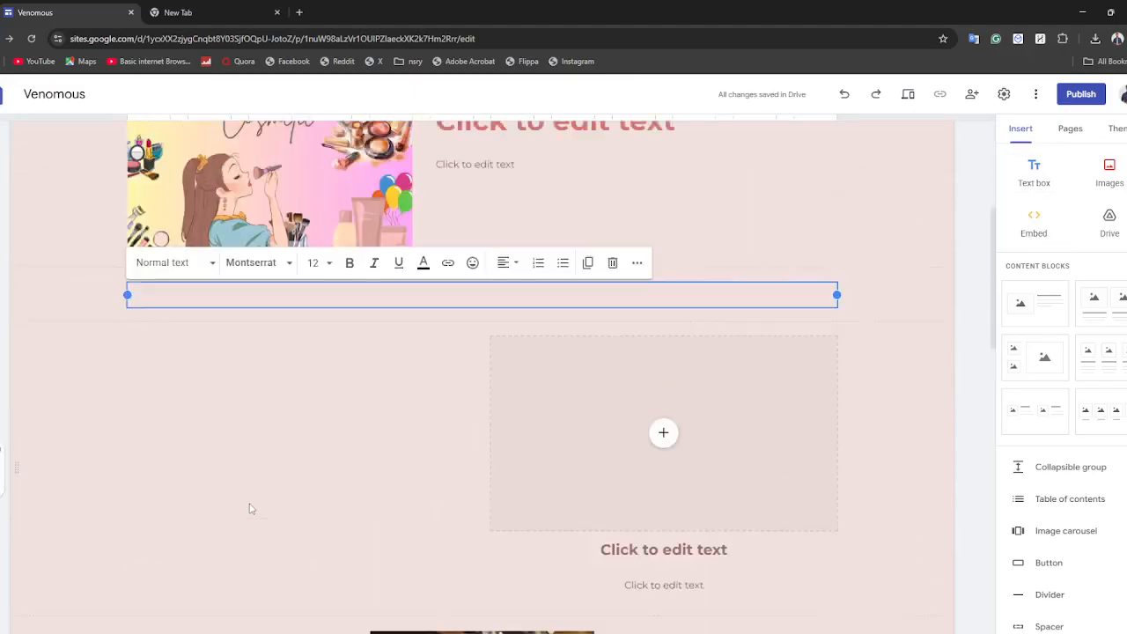
{"action": "scroll", "coordinate": [250, 508], "scroll_direction": "up", "scroll_amount": 3}
{"action": "left_click", "coordinate": [519, 432]}
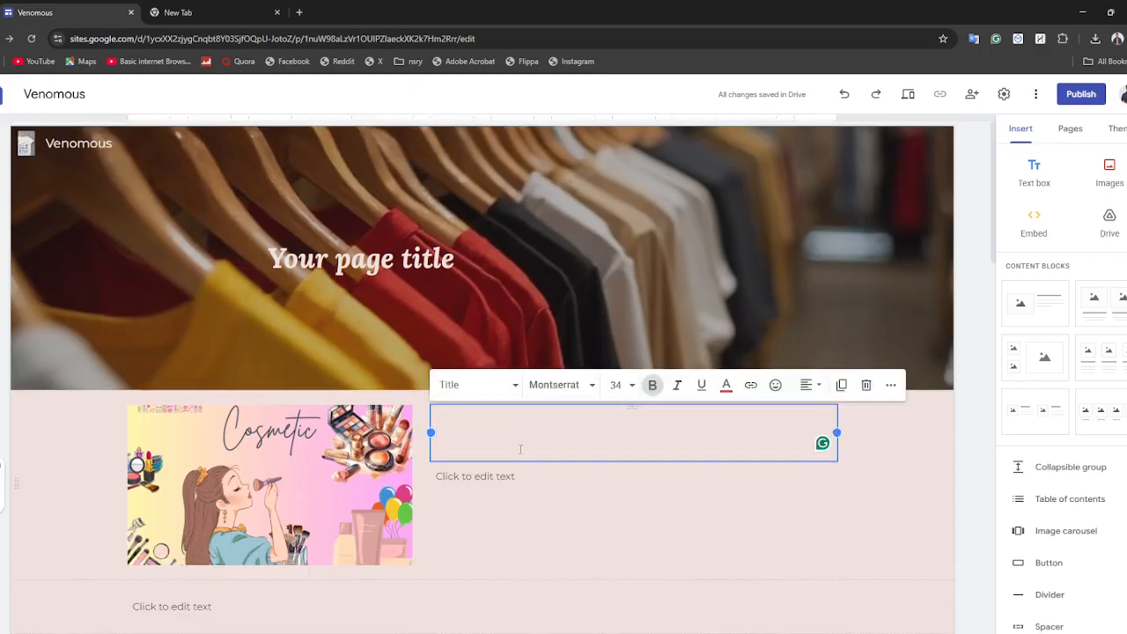
{"action": "type", "text": "TEXT"}
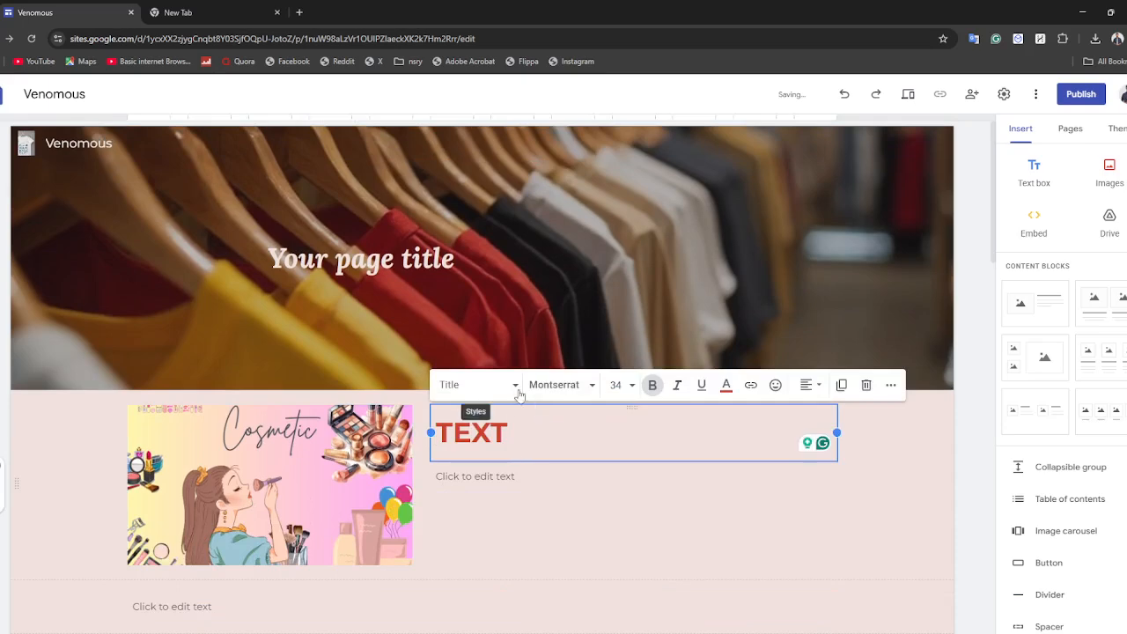
- Try the Subheading and Normal text styles on the TEXT heading and return it to the Title style
{"action": "left_click", "coordinate": [475, 385]}
{"action": "left_click", "coordinate": [481, 502]}
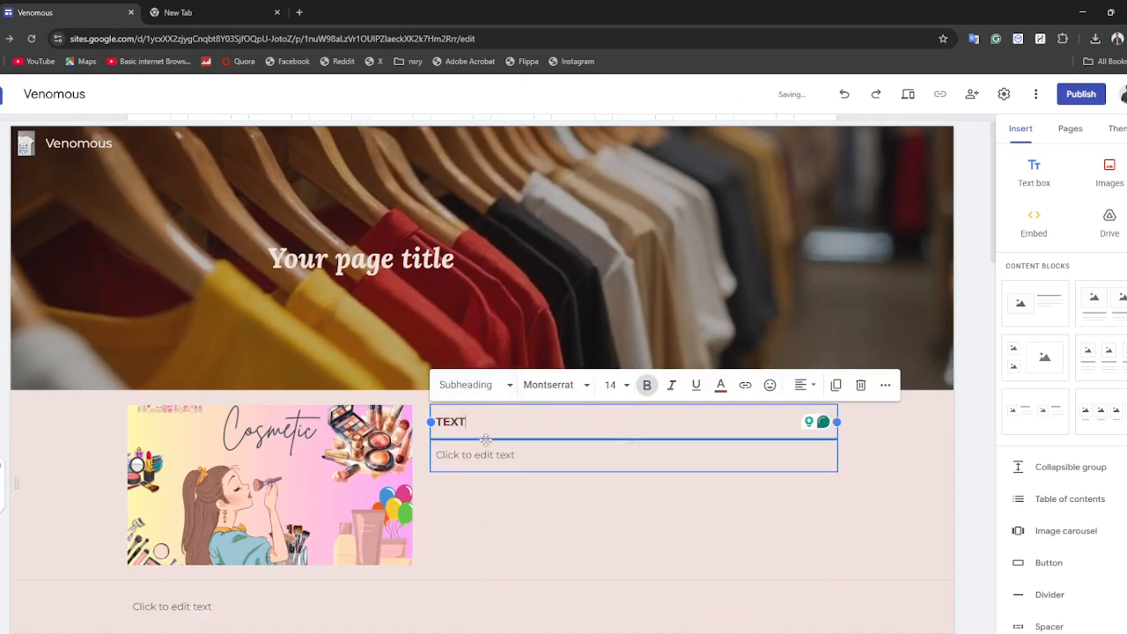
{"action": "left_click", "coordinate": [478, 384]}
{"action": "scroll", "coordinate": [469, 465], "scroll_direction": "down", "scroll_amount": 3}
{"action": "scroll", "coordinate": [467, 440], "scroll_direction": "up", "scroll_amount": 3}
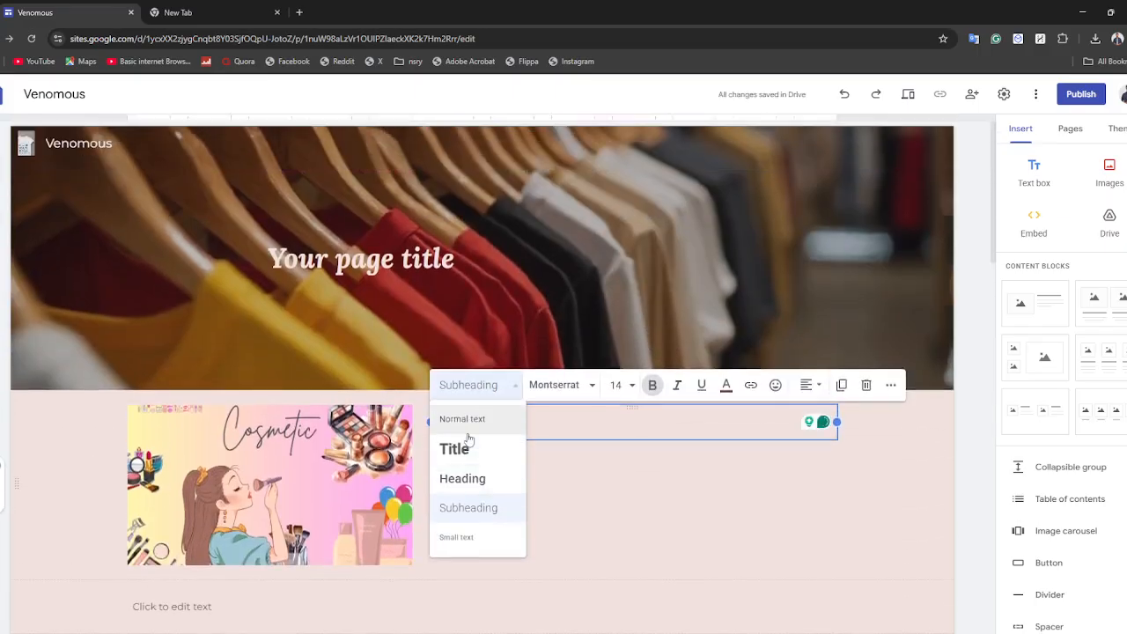
{"action": "left_click", "coordinate": [468, 431]}
{"action": "left_click", "coordinate": [476, 384]}
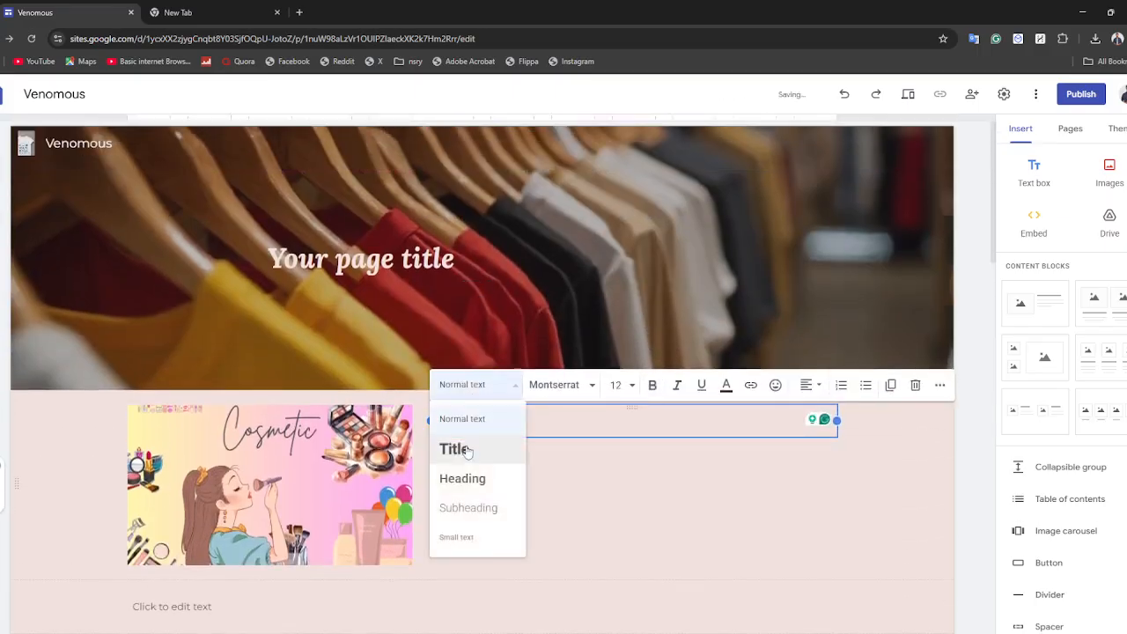
{"action": "left_click", "coordinate": [469, 447]}
- Try the Arial font on the TEXT heading beside the cosmetics image
{"action": "left_click", "coordinate": [553, 388]}
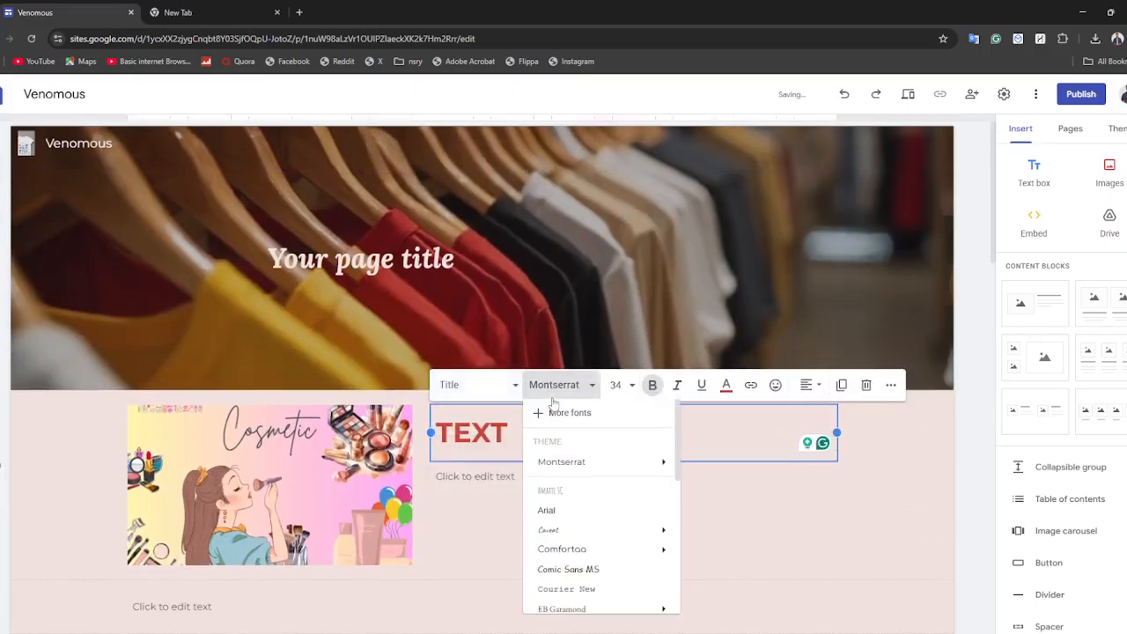
{"action": "left_click", "coordinate": [547, 492]}
{"action": "left_click_drag", "start_coordinate": [524, 445], "coordinate": [433, 433]}
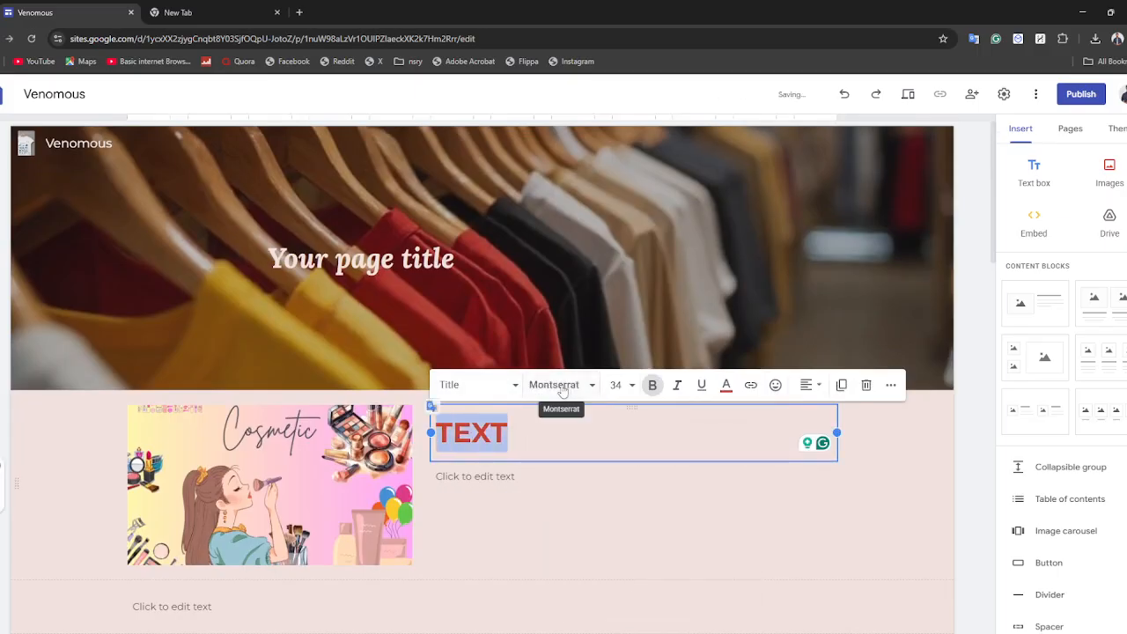
{"action": "left_click", "coordinate": [553, 385]}
{"action": "left_click", "coordinate": [565, 515]}
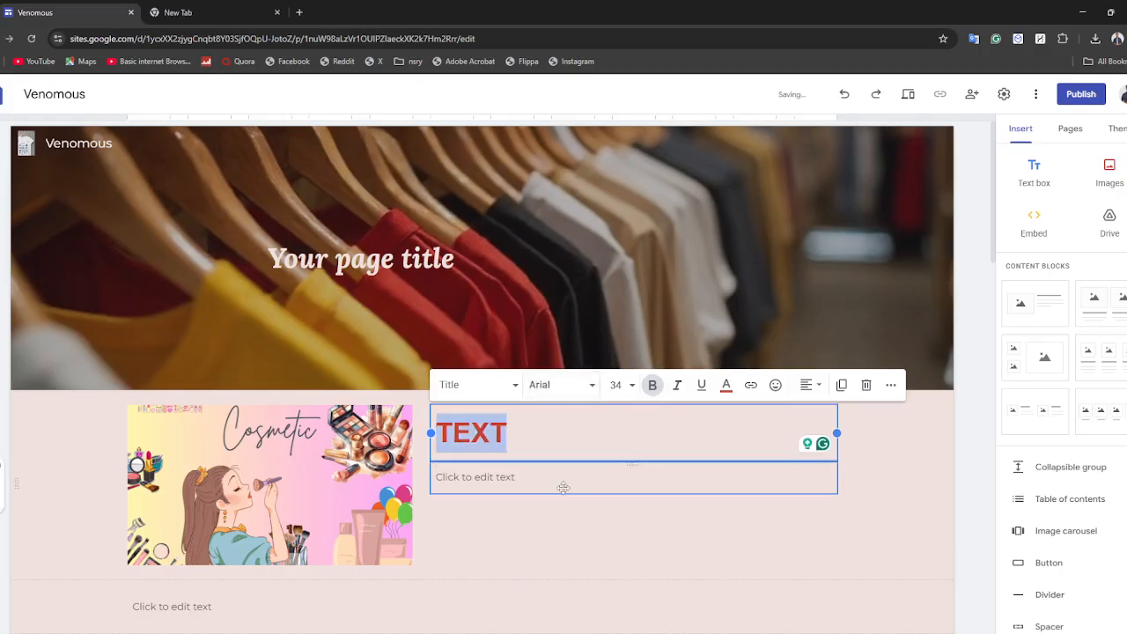
- Set the font of the TEXT heading to Courier New
{"action": "left_click", "coordinate": [546, 388]}
{"action": "scroll", "coordinate": [590, 502], "scroll_direction": "down", "scroll_amount": 4}
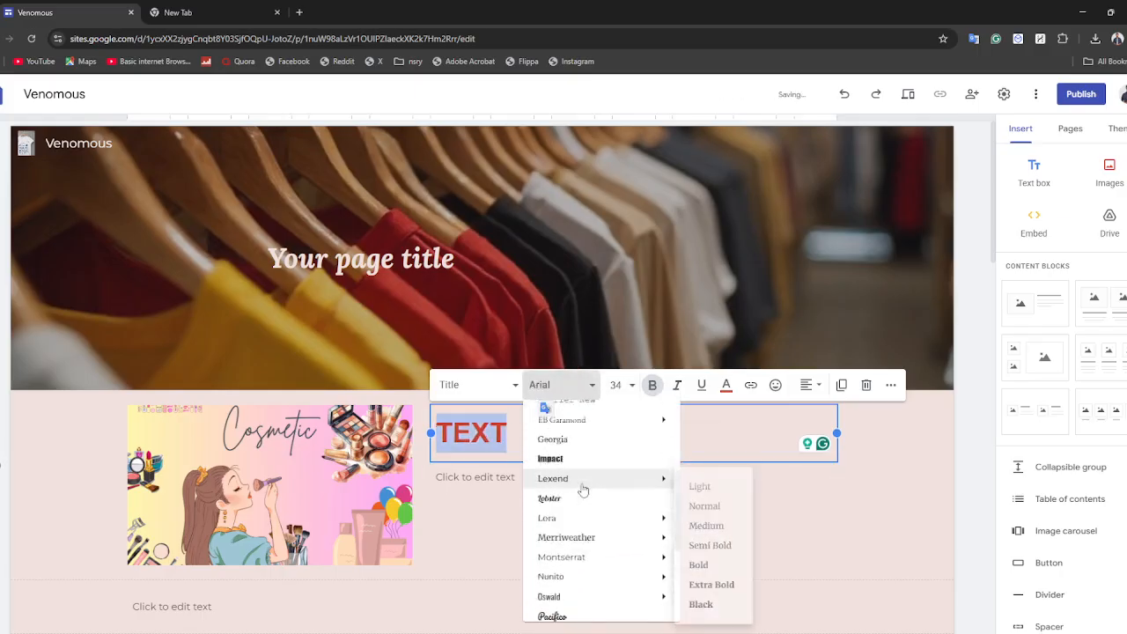
{"action": "scroll", "coordinate": [582, 489], "scroll_direction": "up", "scroll_amount": 1}
{"action": "left_click", "coordinate": [576, 469]}
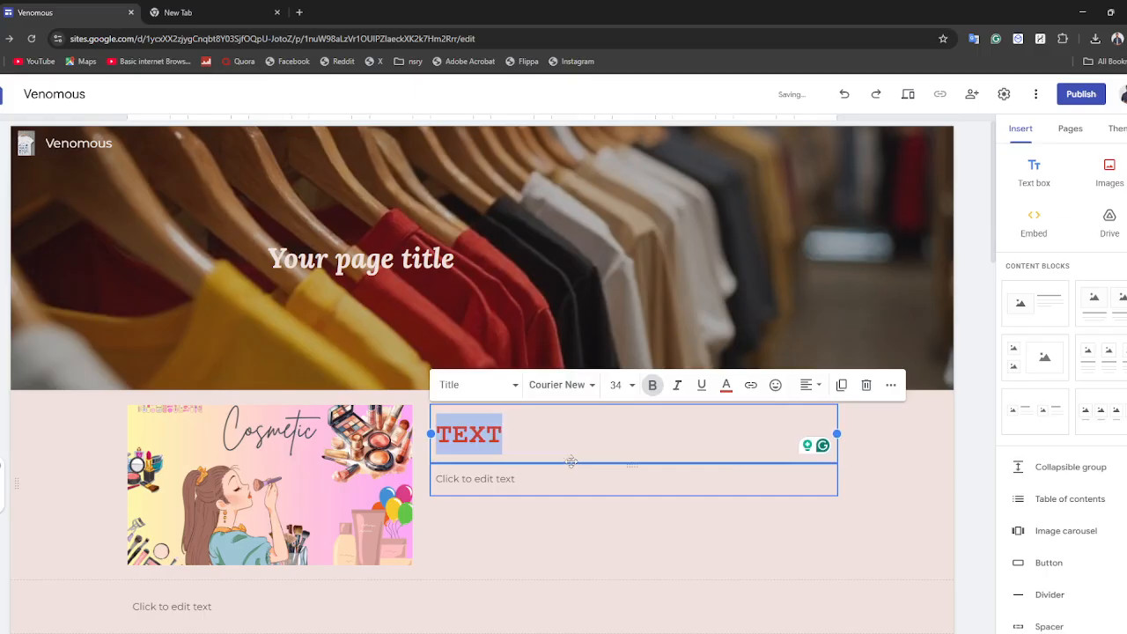
{"action": "left_click", "coordinate": [570, 449]}
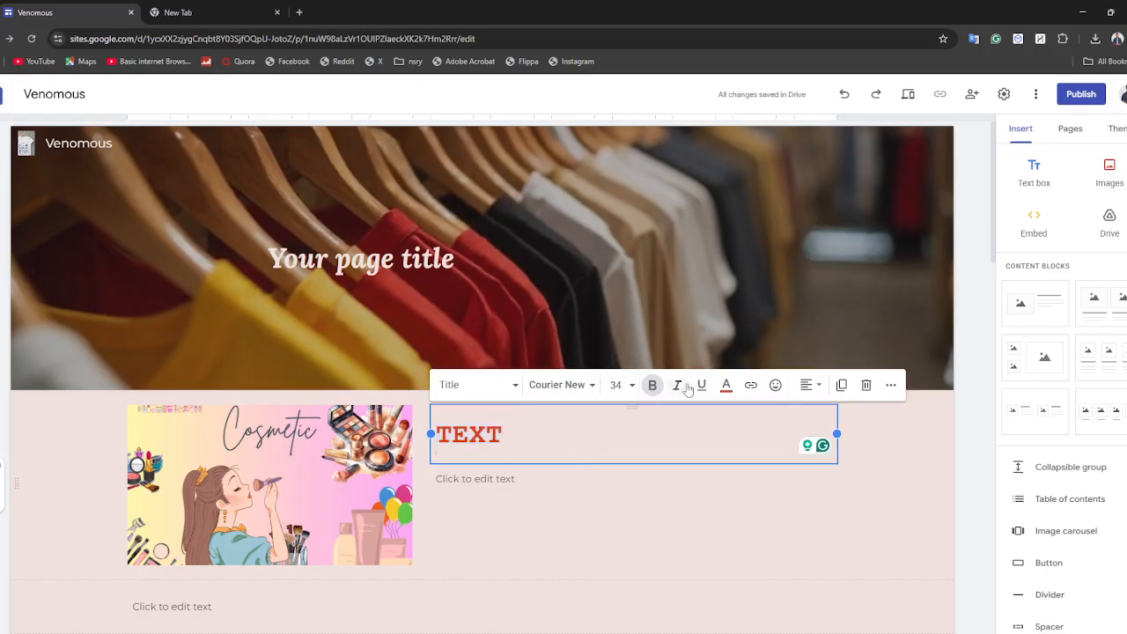
- Create a custom very dark green colour and apply it to the TEXT heading
{"action": "double_click", "coordinate": [533, 424]}
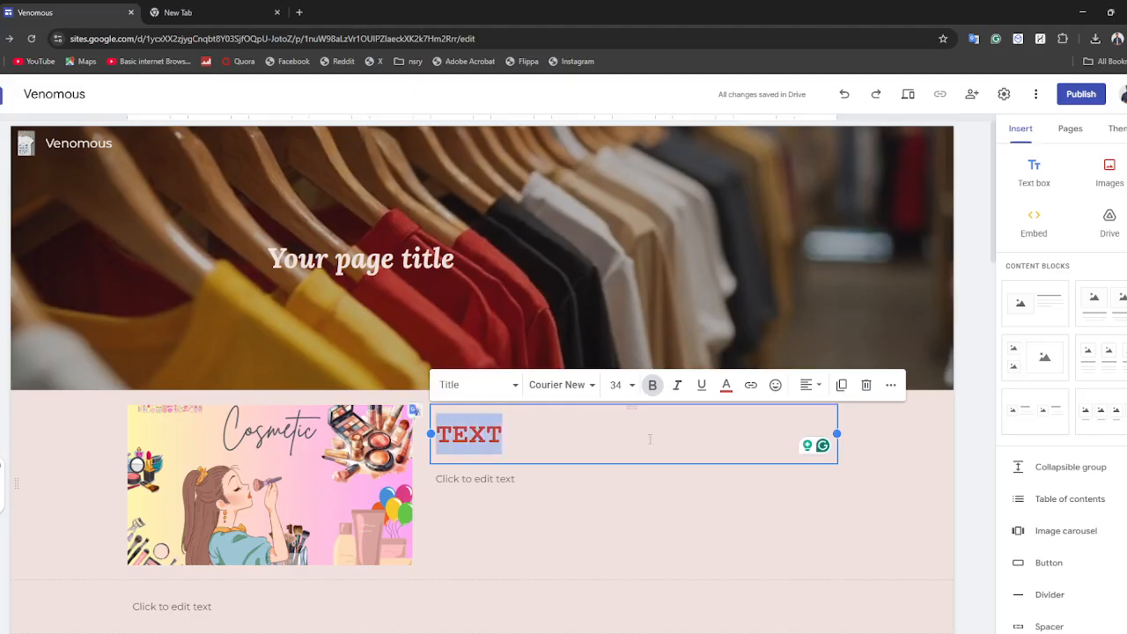
{"action": "left_click", "coordinate": [726, 385]}
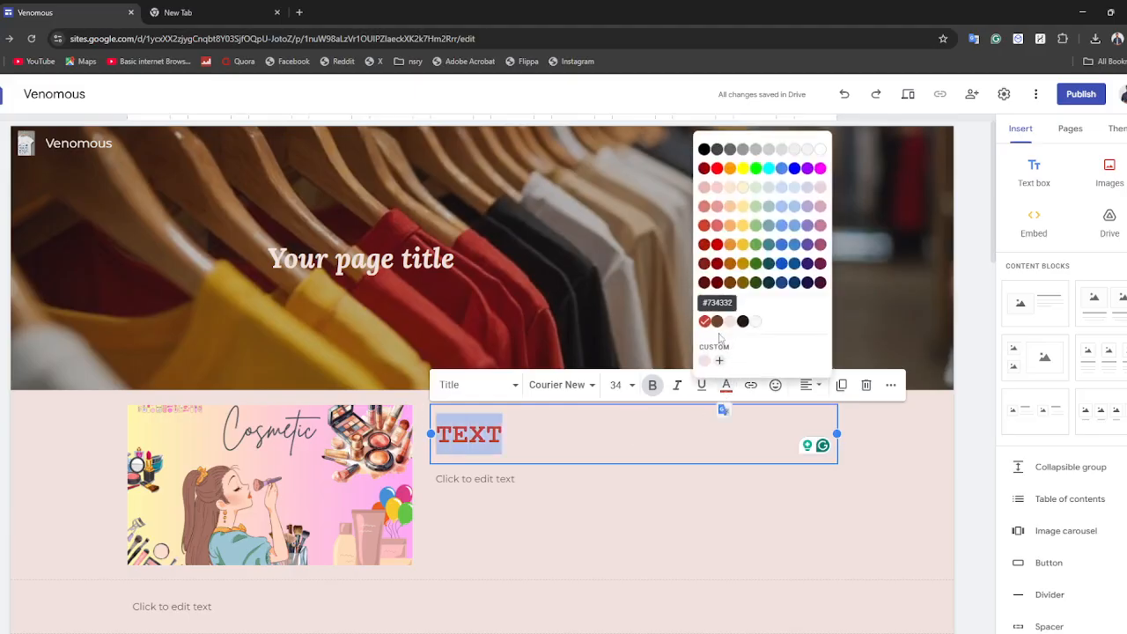
{"action": "left_click", "coordinate": [719, 362]}
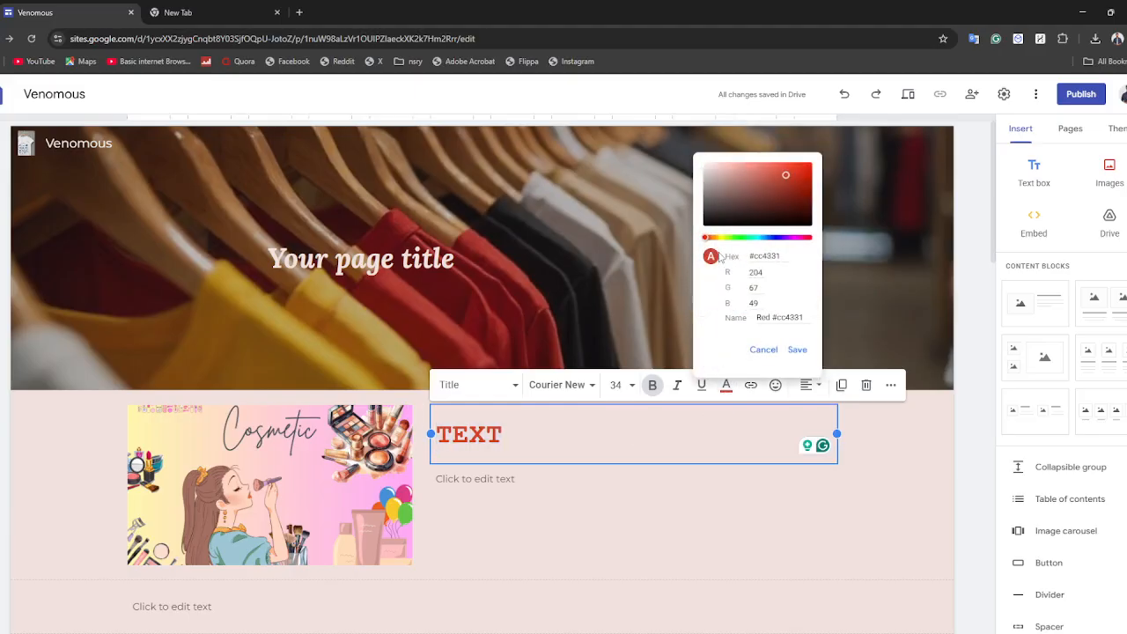
{"action": "left_click_drag", "start_coordinate": [705, 238], "coordinate": [752, 238]}
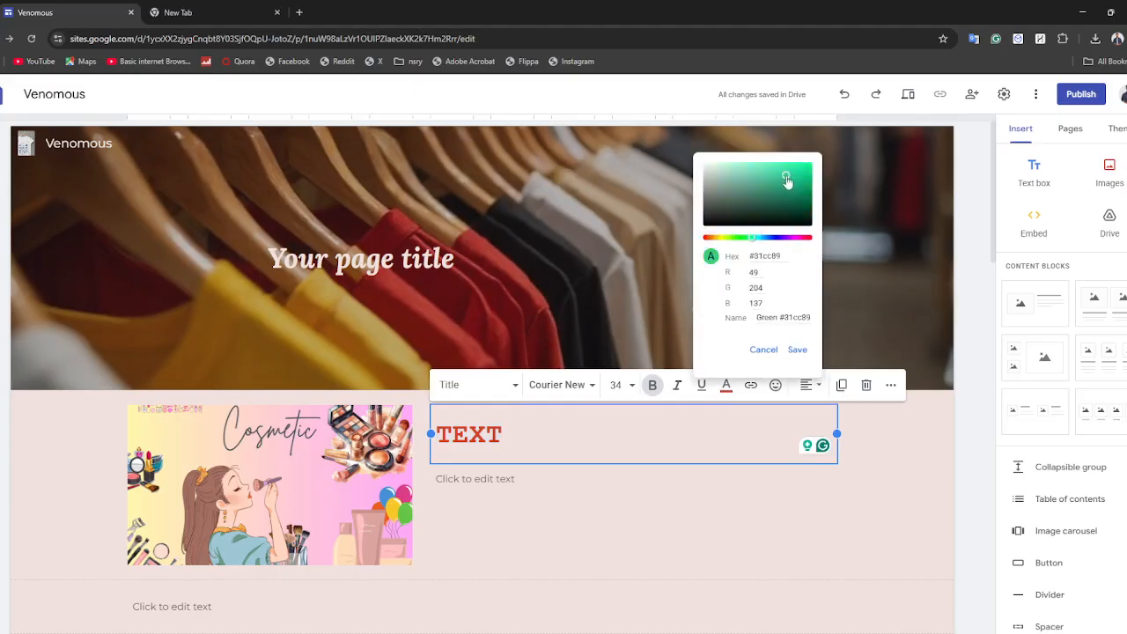
{"action": "left_click_drag", "start_coordinate": [787, 180], "coordinate": [791, 218]}
{"action": "left_click", "coordinate": [797, 350]}
- Italicize the whole TEXT heading beside the cosmetics image and deselect it
{"action": "left_click", "coordinate": [533, 427]}
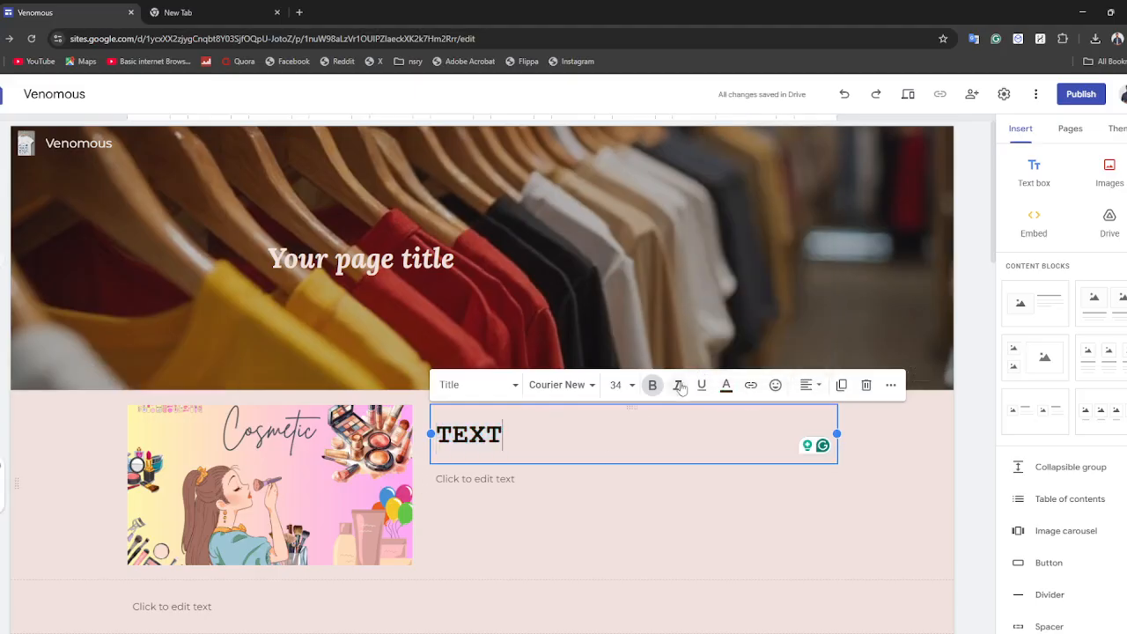
{"action": "key", "text": "ctrl+a"}
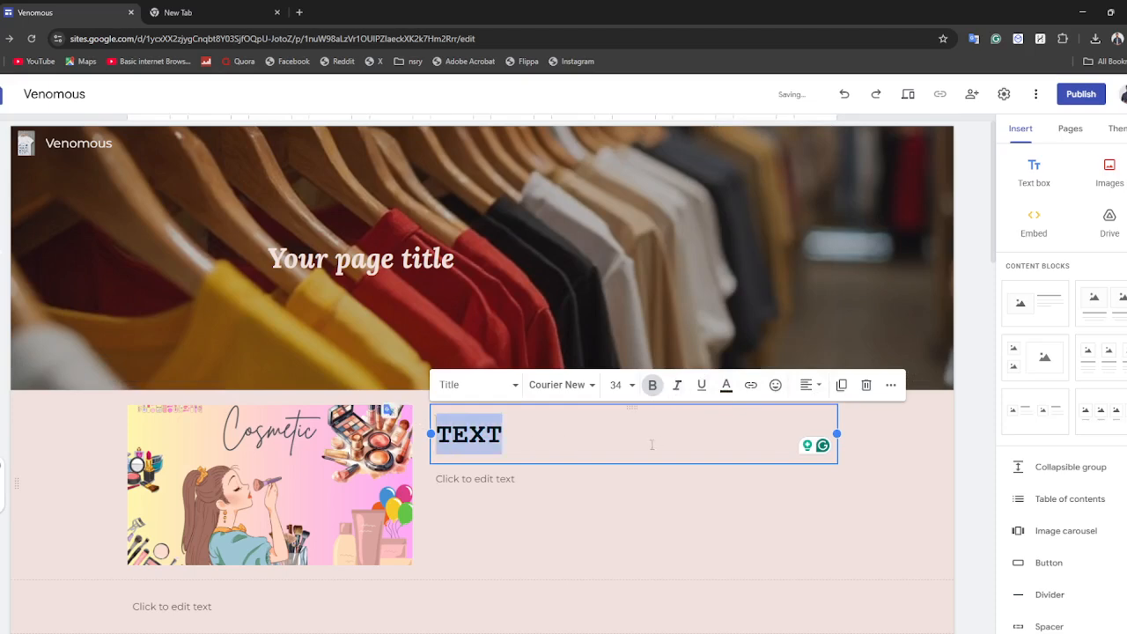
{"action": "left_click", "coordinate": [676, 385]}
{"action": "left_click", "coordinate": [564, 555]}
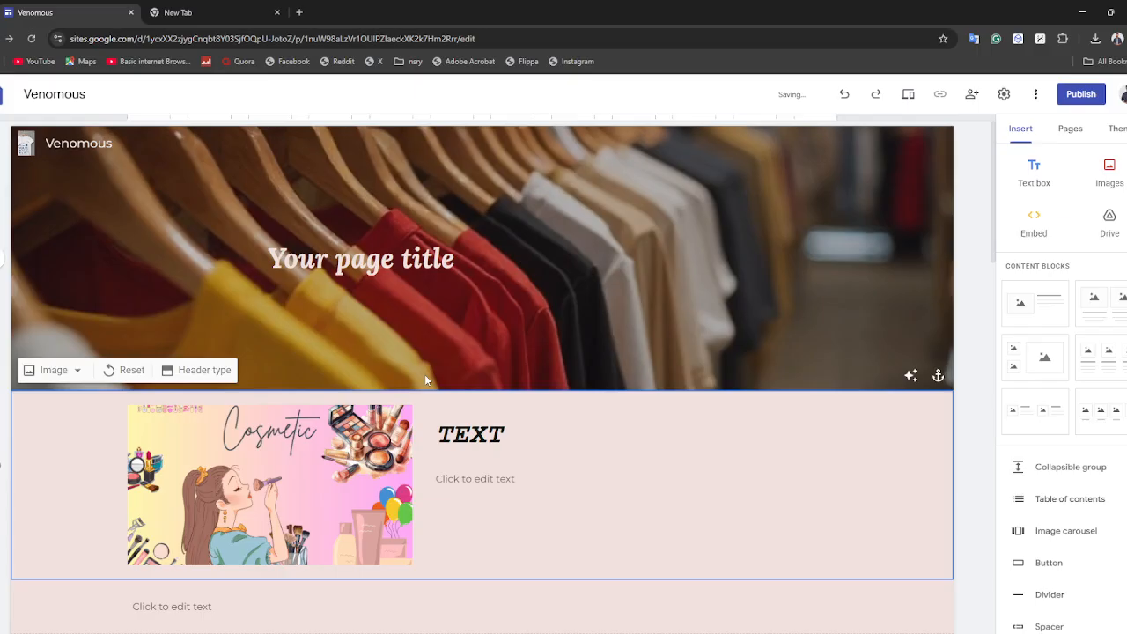
- Examine the option to embed web content by URL without inserting anything, and look through the other insertable page elements
{"action": "scroll", "coordinate": [263, 162], "scroll_direction": "down", "scroll_amount": 10}
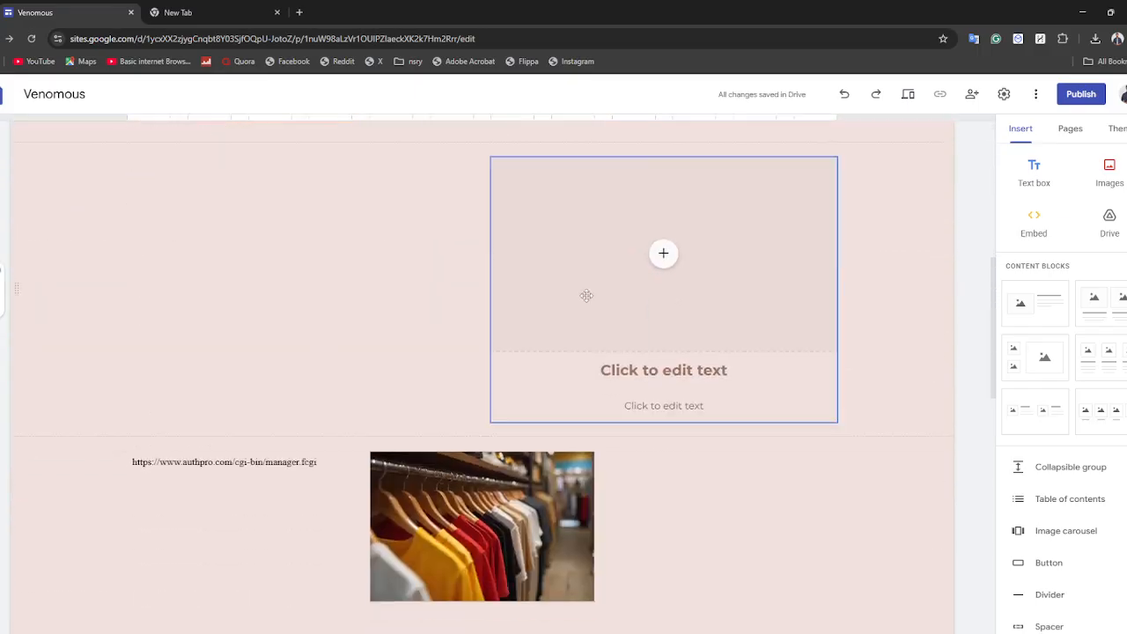
{"action": "left_click", "coordinate": [1032, 225]}
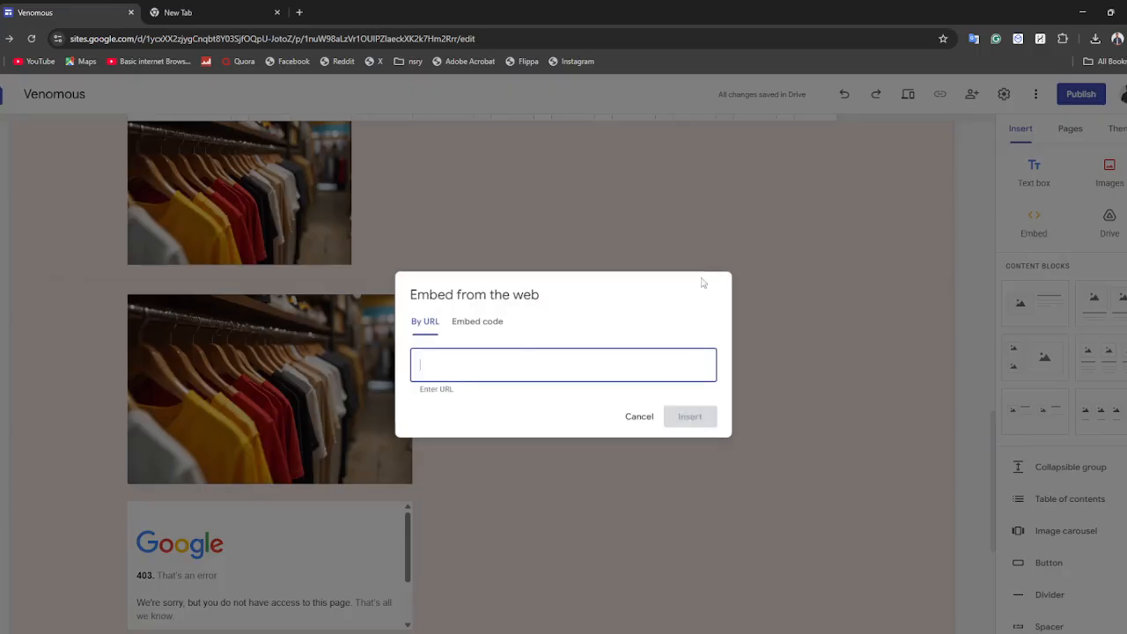
{"action": "left_click", "coordinate": [638, 419]}
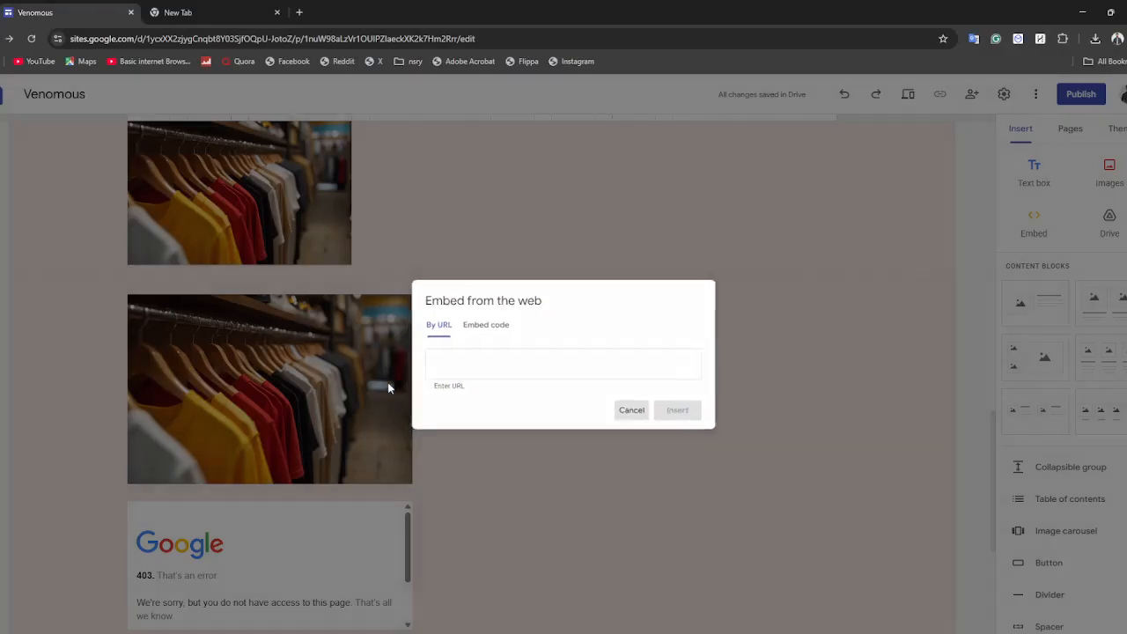
{"action": "left_click", "coordinate": [264, 196]}
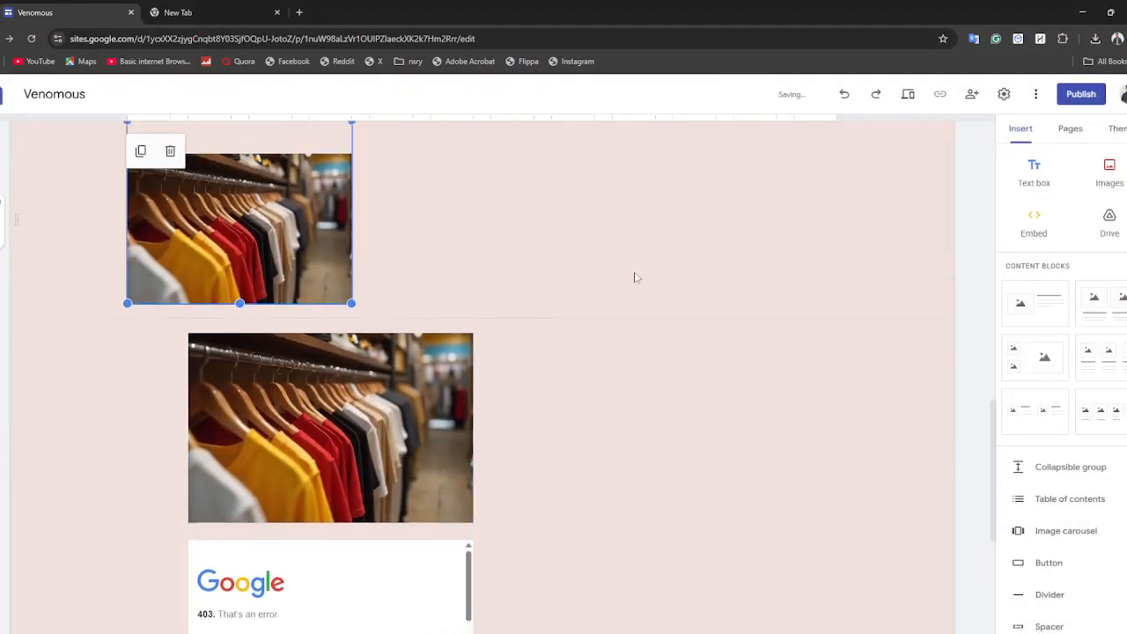
{"action": "left_click", "coordinate": [1037, 231]}
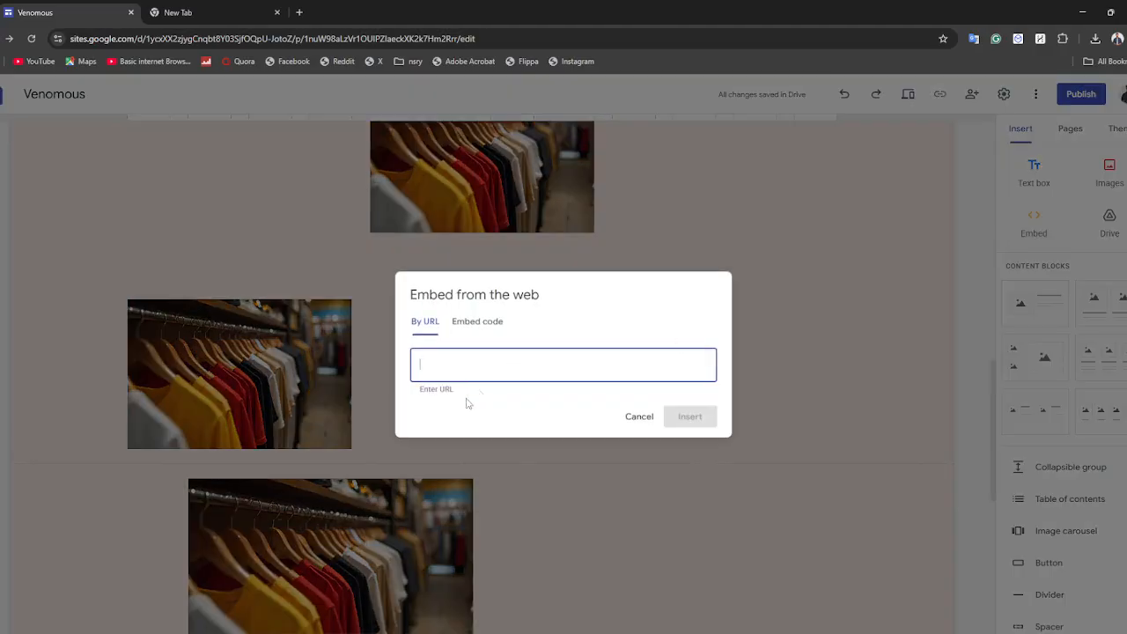
{"action": "left_click", "coordinate": [639, 418]}
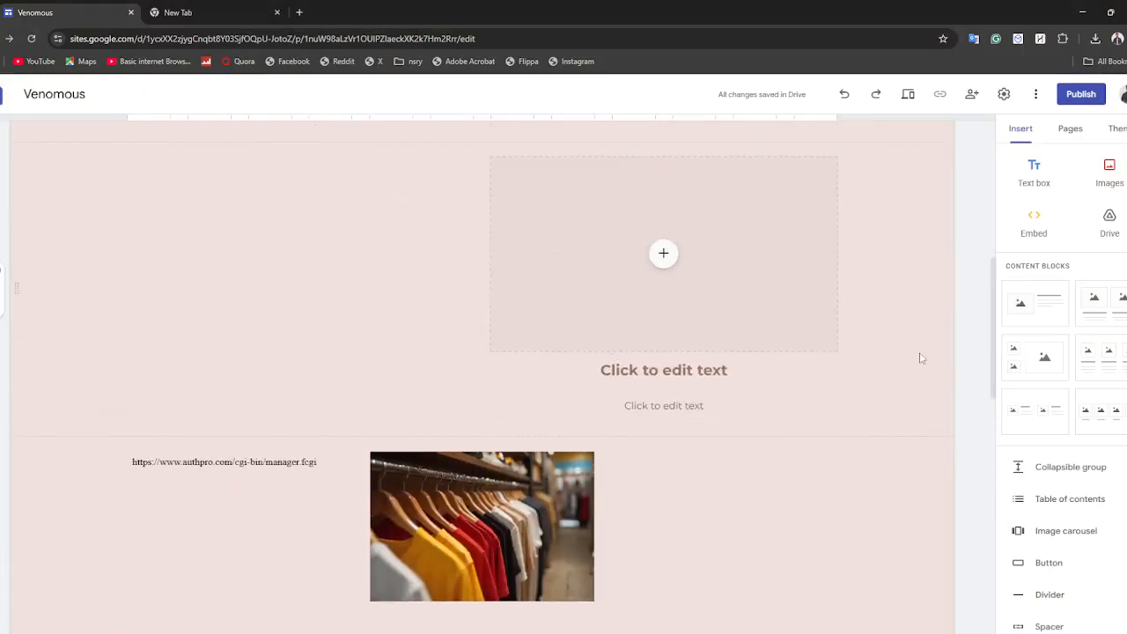
{"action": "scroll", "coordinate": [1116, 396], "scroll_direction": "down", "scroll_amount": 1}
{"action": "scroll", "coordinate": [1101, 396], "scroll_direction": "down", "scroll_amount": 2}
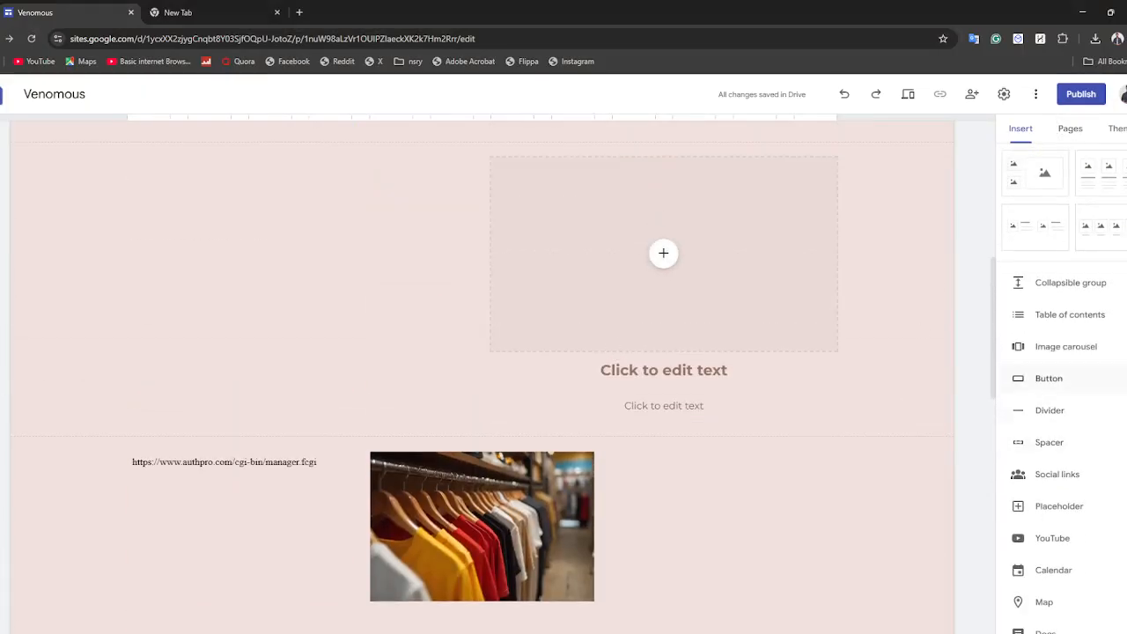
- Look through the remaining insertable page elements and the site's list of pages
{"action": "scroll", "coordinate": [1091, 397], "scroll_direction": "down", "scroll_amount": 1}
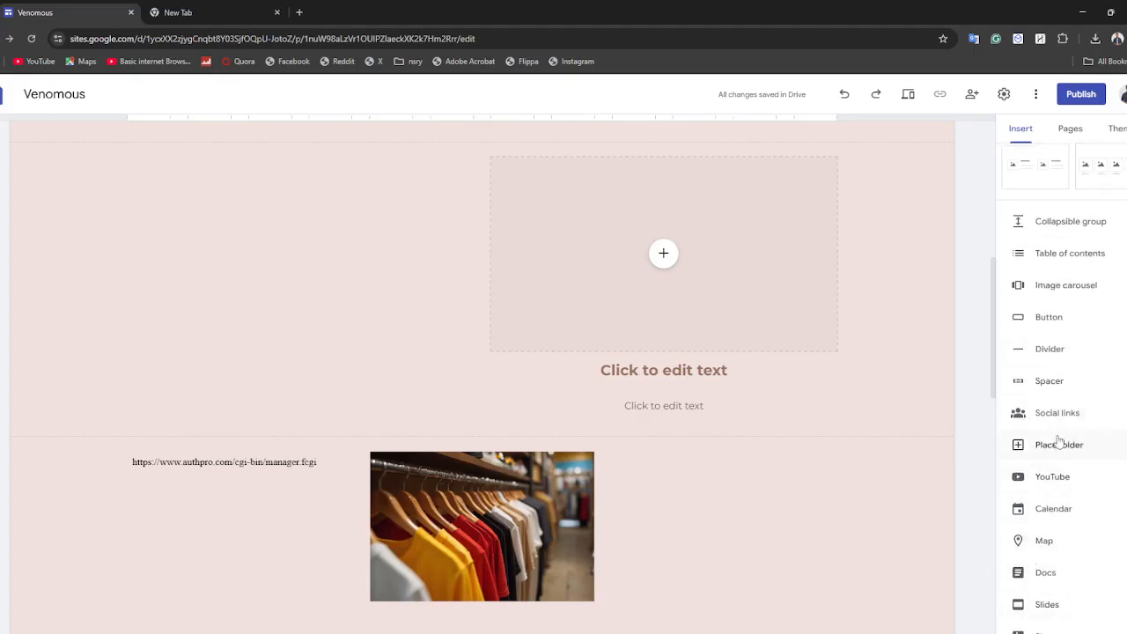
{"action": "scroll", "coordinate": [1104, 449], "scroll_direction": "down", "scroll_amount": 1}
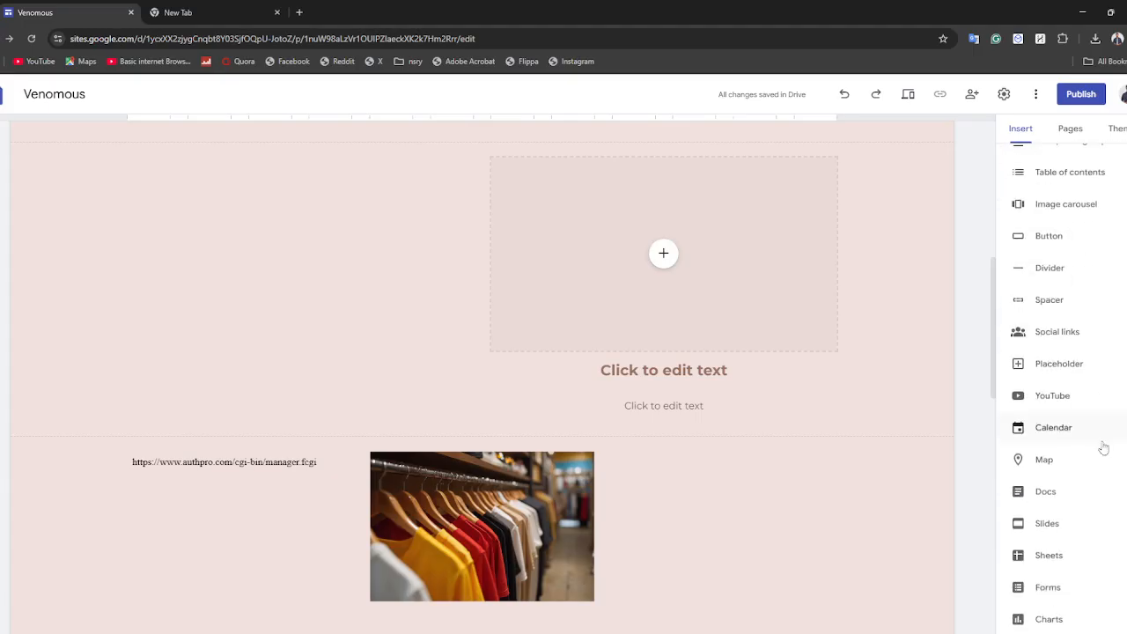
{"action": "left_click", "coordinate": [1070, 129]}
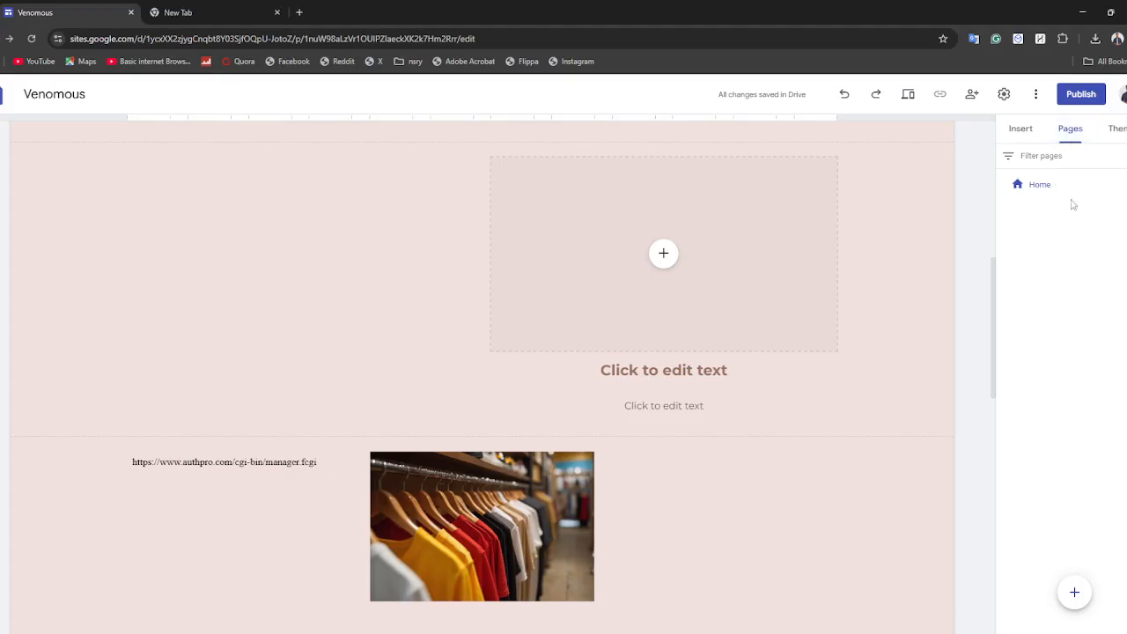
- Examine the available themes and the options for importing or creating a theme, leaving both dialogs without making changes
{"action": "left_click", "coordinate": [1117, 129]}
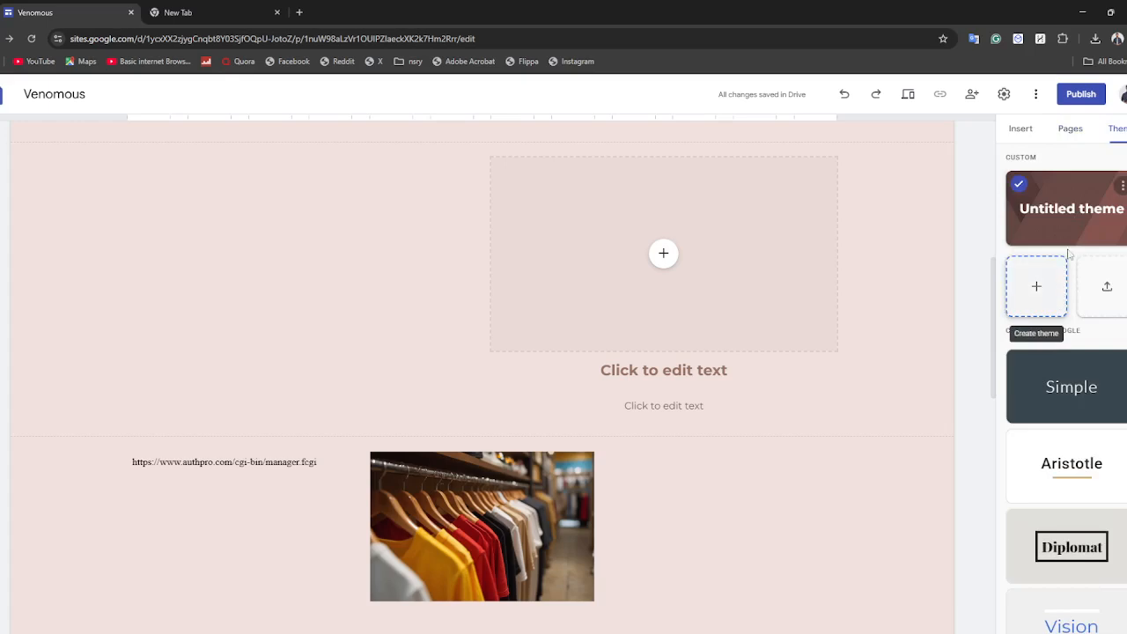
{"action": "scroll", "coordinate": [1088, 315], "scroll_direction": "down", "scroll_amount": 1}
{"action": "scroll", "coordinate": [1089, 316], "scroll_direction": "down", "scroll_amount": 3}
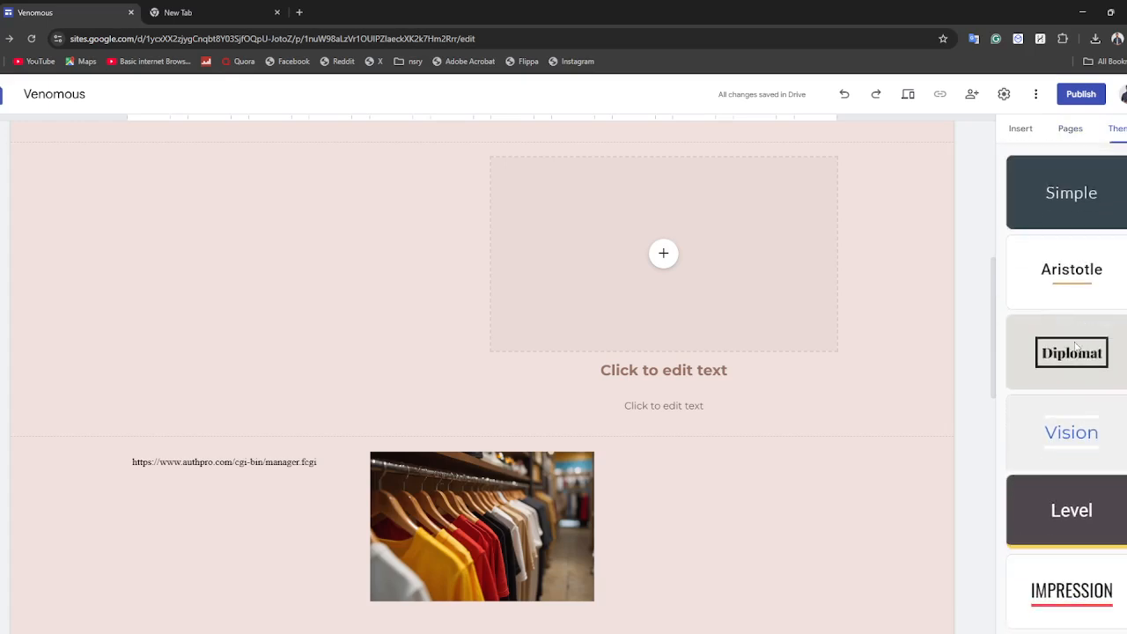
{"action": "scroll", "coordinate": [1074, 344], "scroll_direction": "up", "scroll_amount": 3}
{"action": "left_click", "coordinate": [1104, 286]}
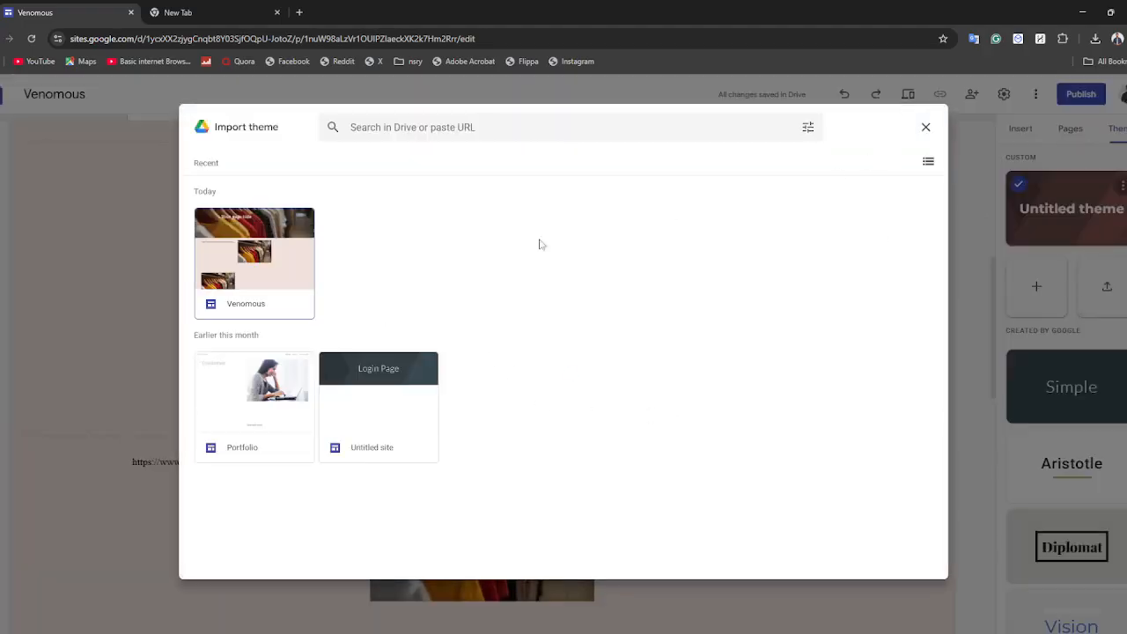
{"action": "left_click", "coordinate": [925, 128]}
{"action": "left_click", "coordinate": [1037, 286]}
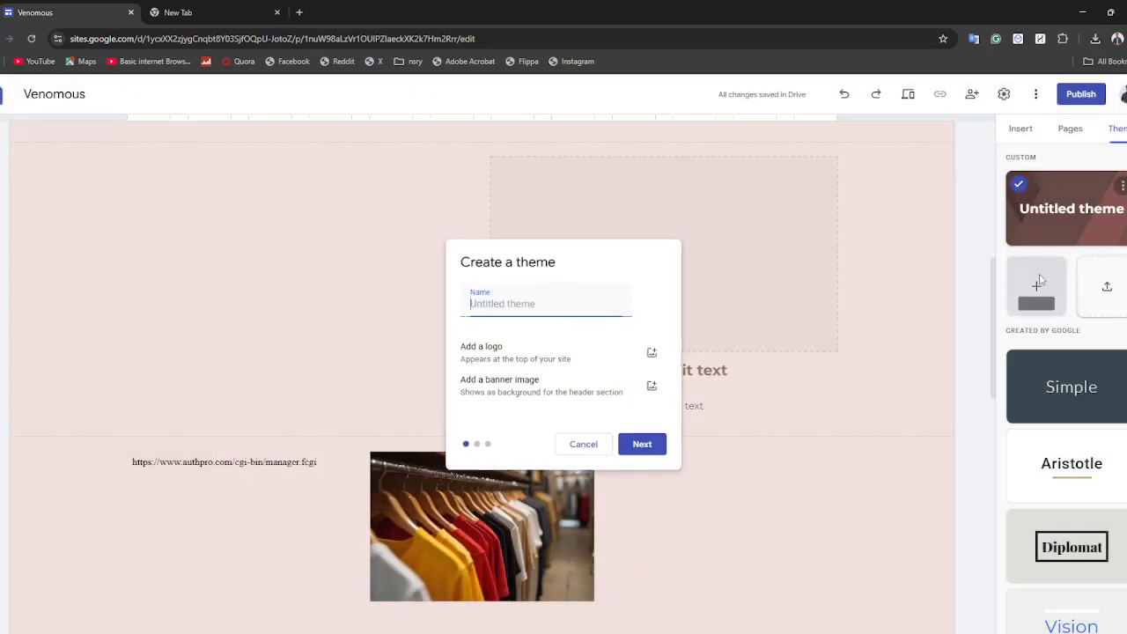
{"action": "left_click", "coordinate": [609, 443]}
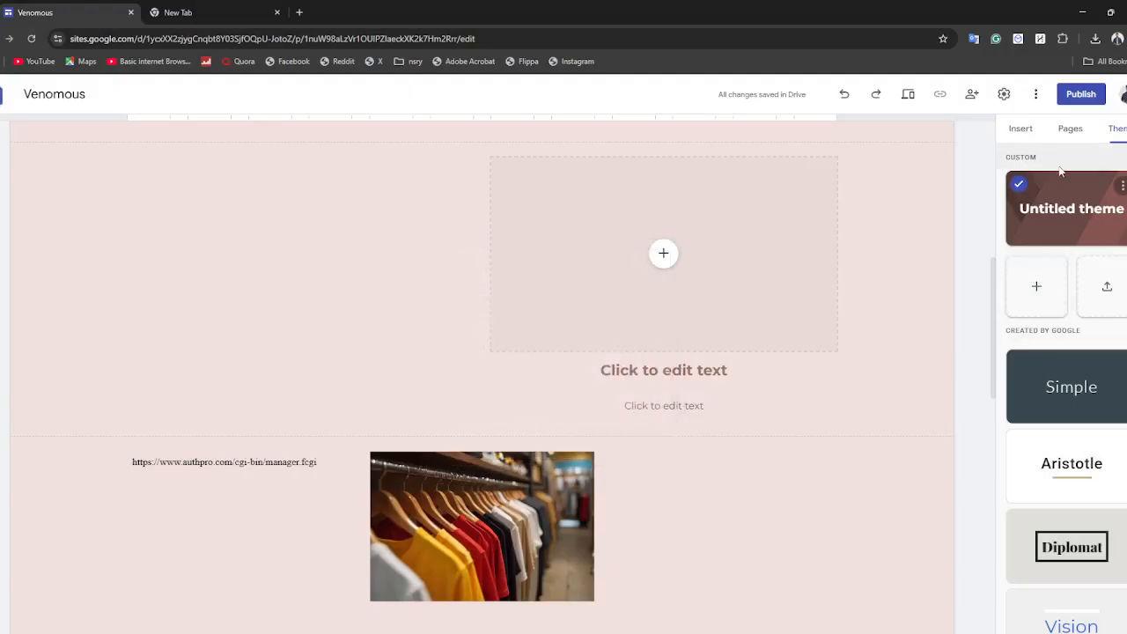
- Try the Aristotle theme on the site, followed by the Level theme with its blue accent colour
{"action": "scroll", "coordinate": [1074, 262], "scroll_direction": "down", "scroll_amount": 2}
{"action": "left_click", "coordinate": [1071, 345]}
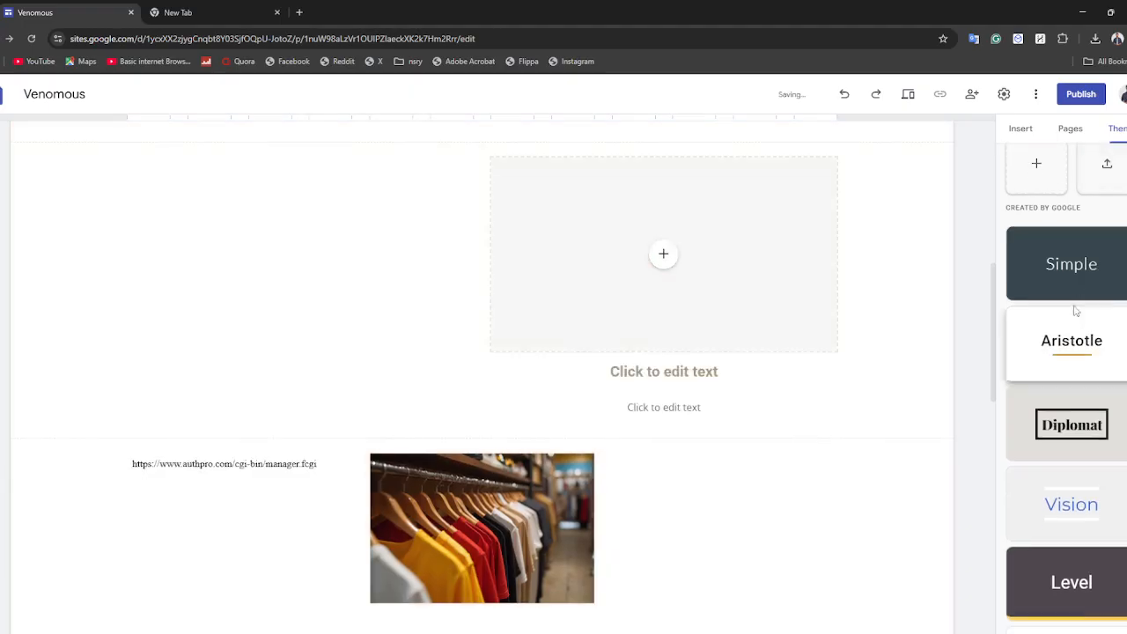
{"action": "scroll", "coordinate": [1063, 530], "scroll_direction": "down", "scroll_amount": 2}
{"action": "left_click", "coordinate": [1072, 501]}
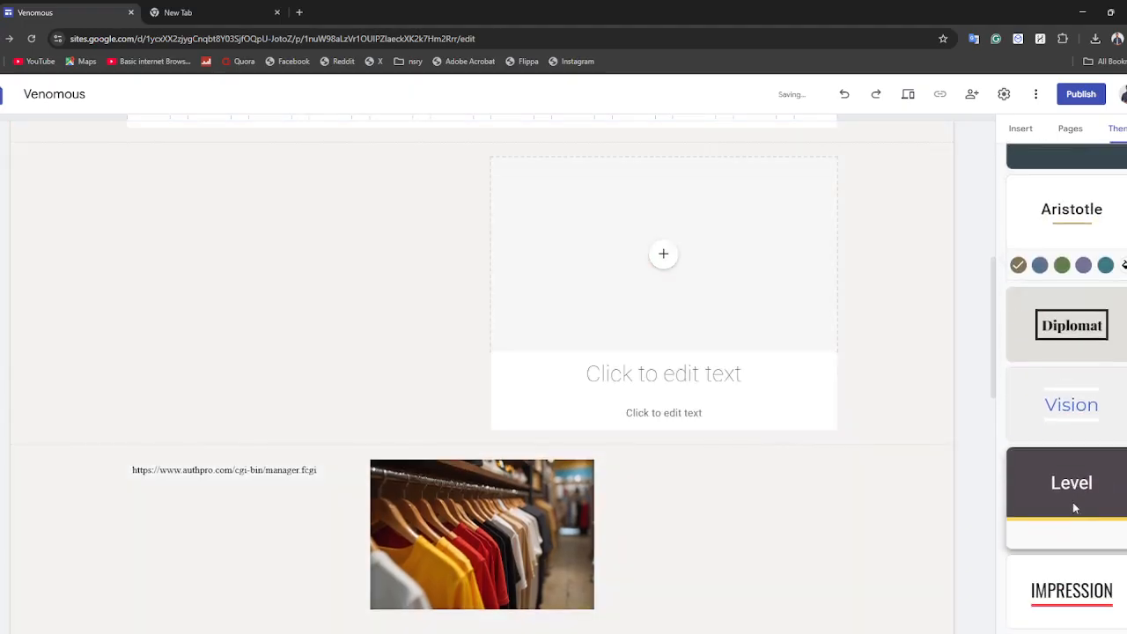
{"action": "left_click", "coordinate": [1040, 504]}
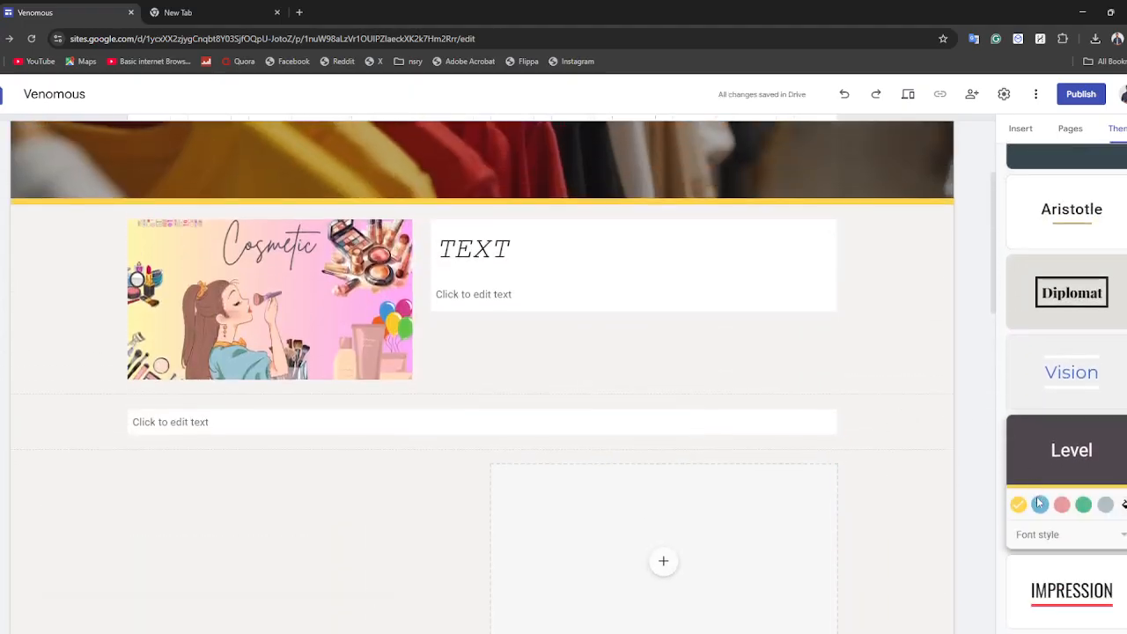
- Apply the Diplomat theme to the site with its dark navy colour option
{"action": "left_click", "coordinate": [1074, 280]}
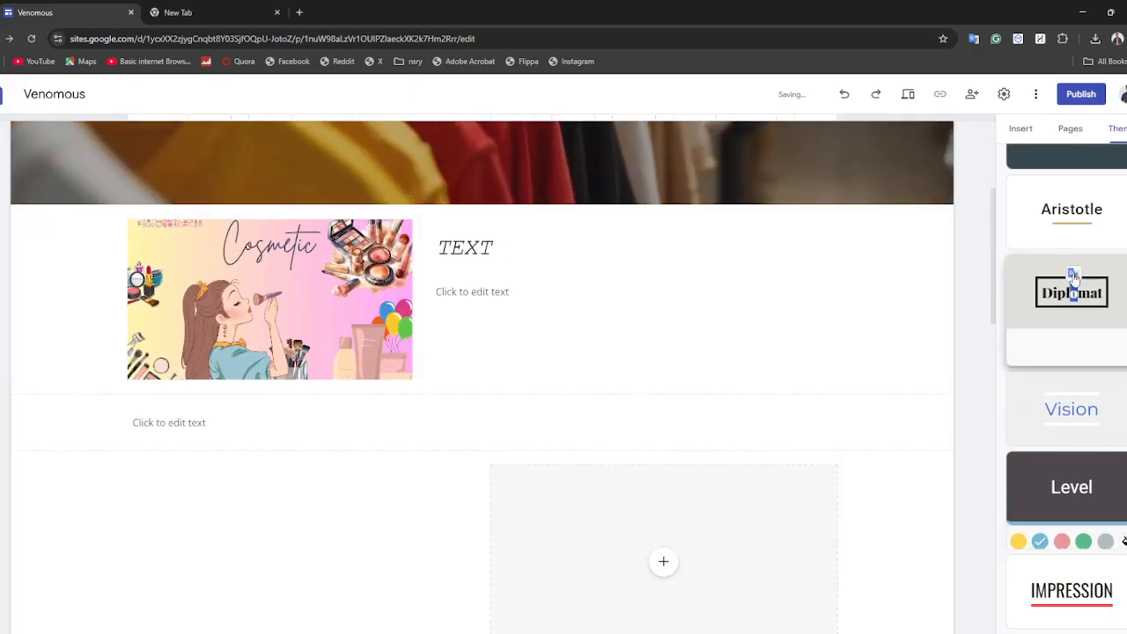
{"action": "left_click", "coordinate": [1106, 344]}
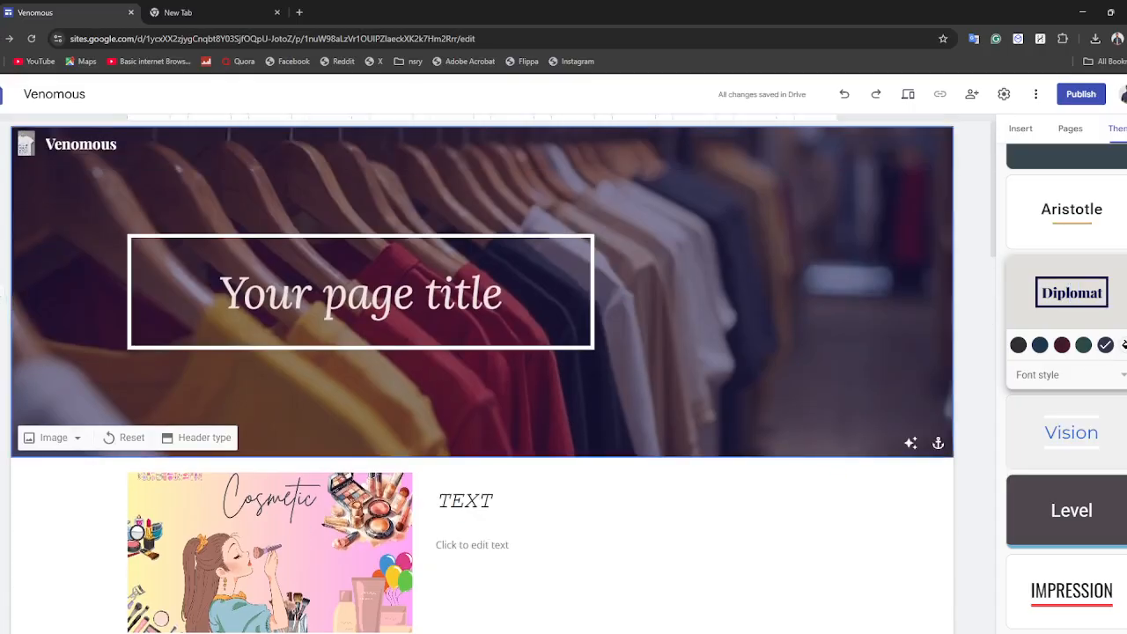
- Start publishing the Venomous site
{"action": "left_click", "coordinate": [1073, 93]}
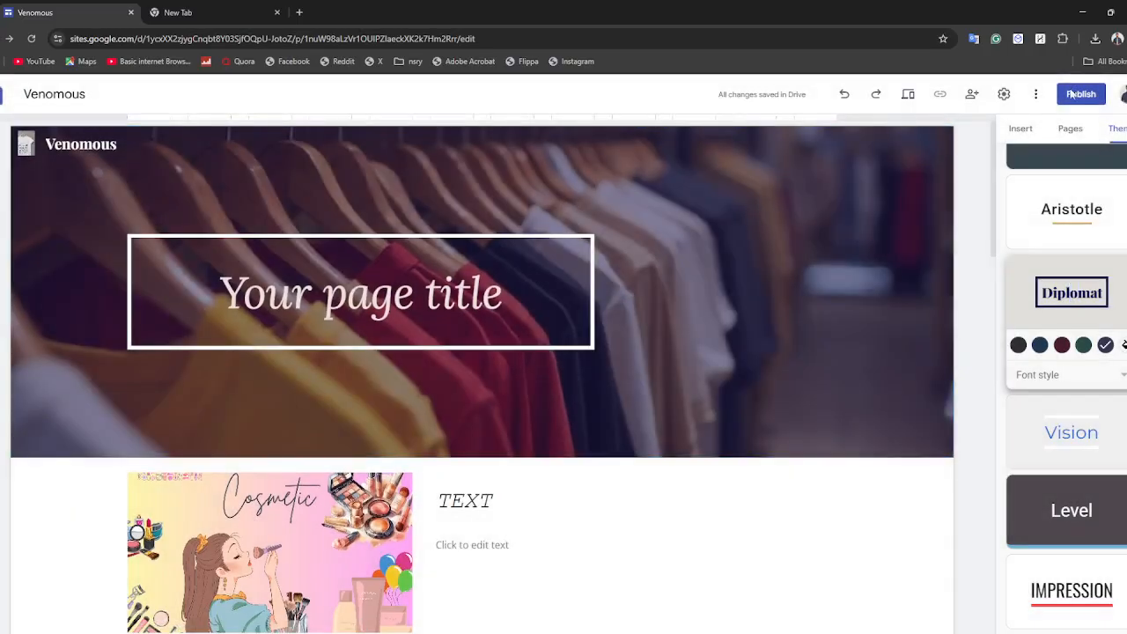